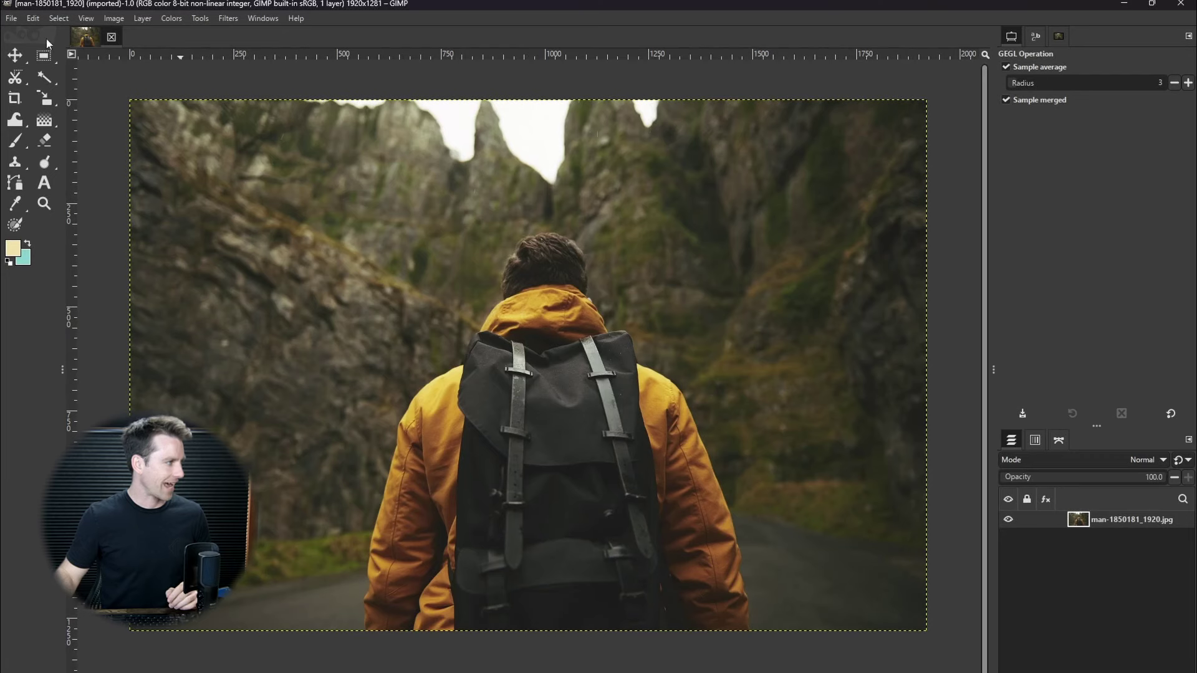
# Step: Enable the experimental Paint Select tool under Preferences > Playground and make it the active tool
pyautogui.click(32, 18)
pyautogui.click(94, 314)
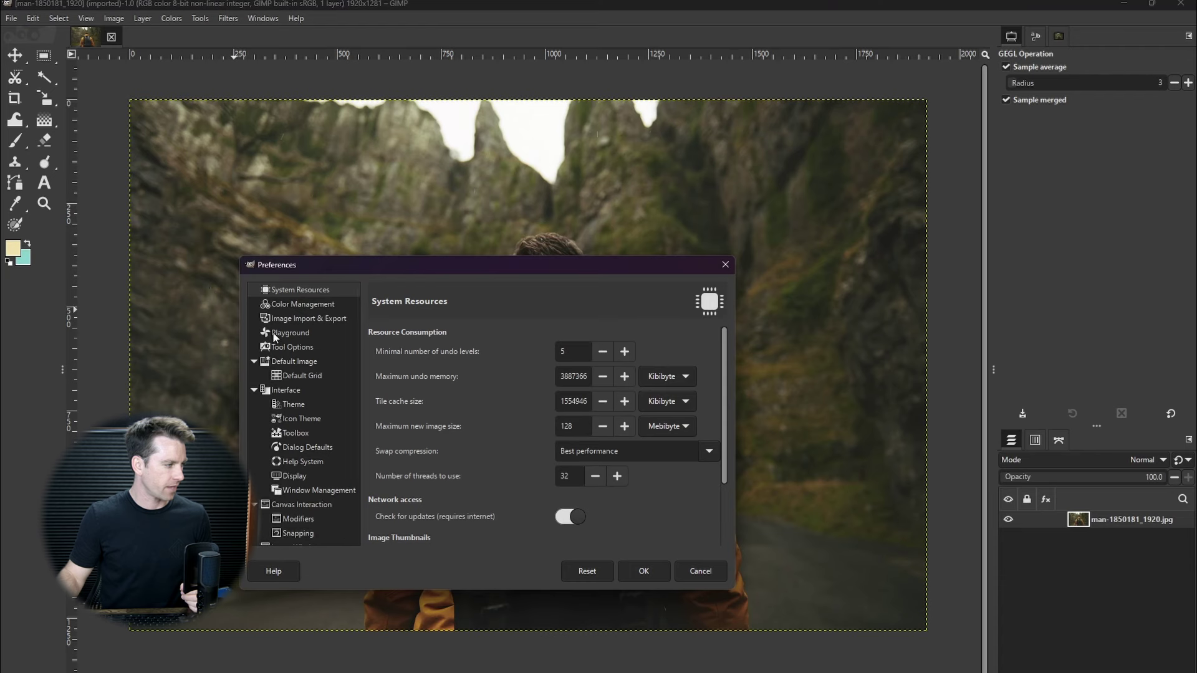
pyautogui.click(293, 333)
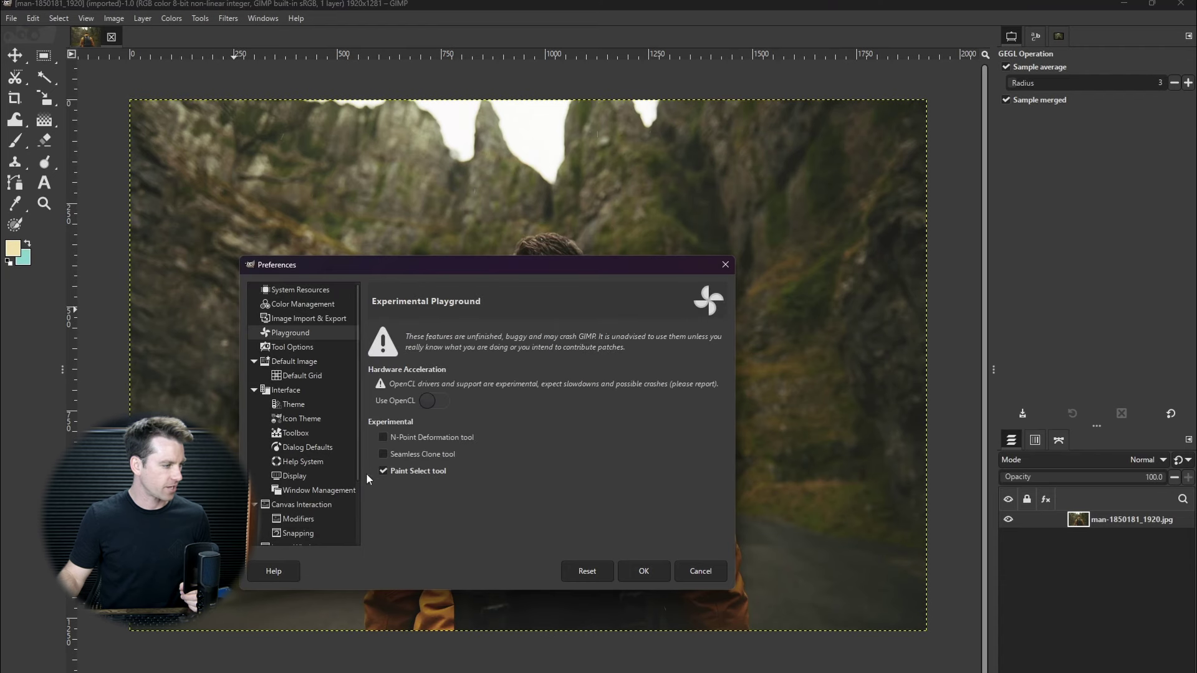
pyautogui.click(644, 571)
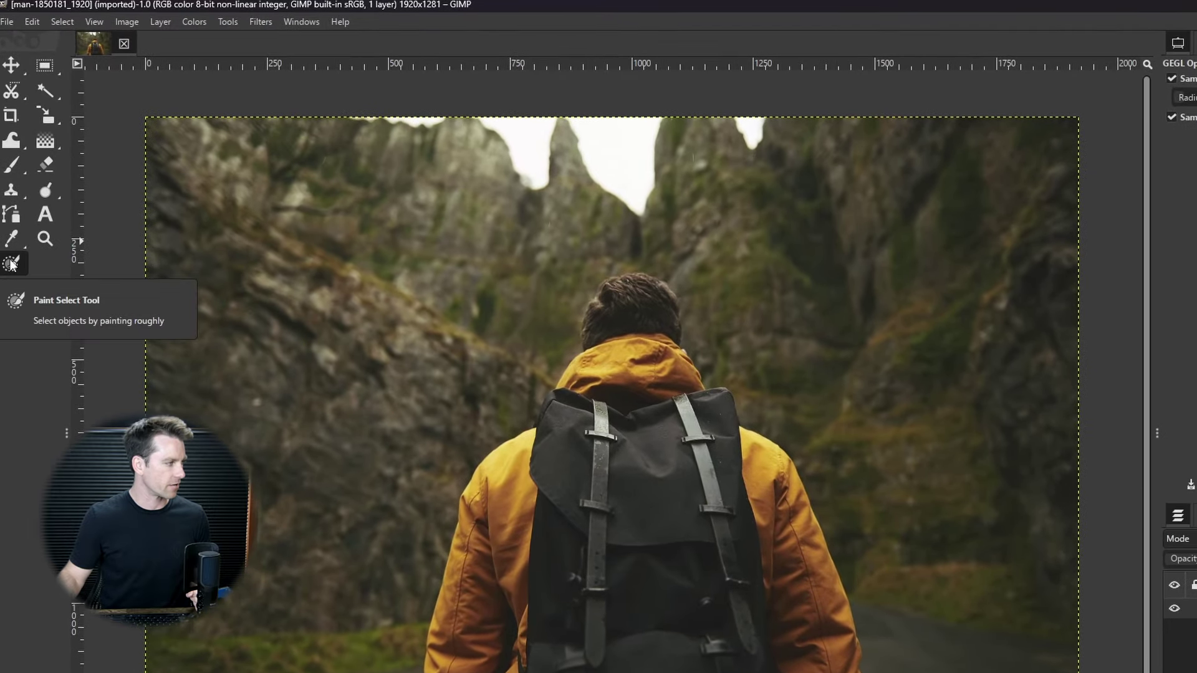
pyautogui.click(11, 264)
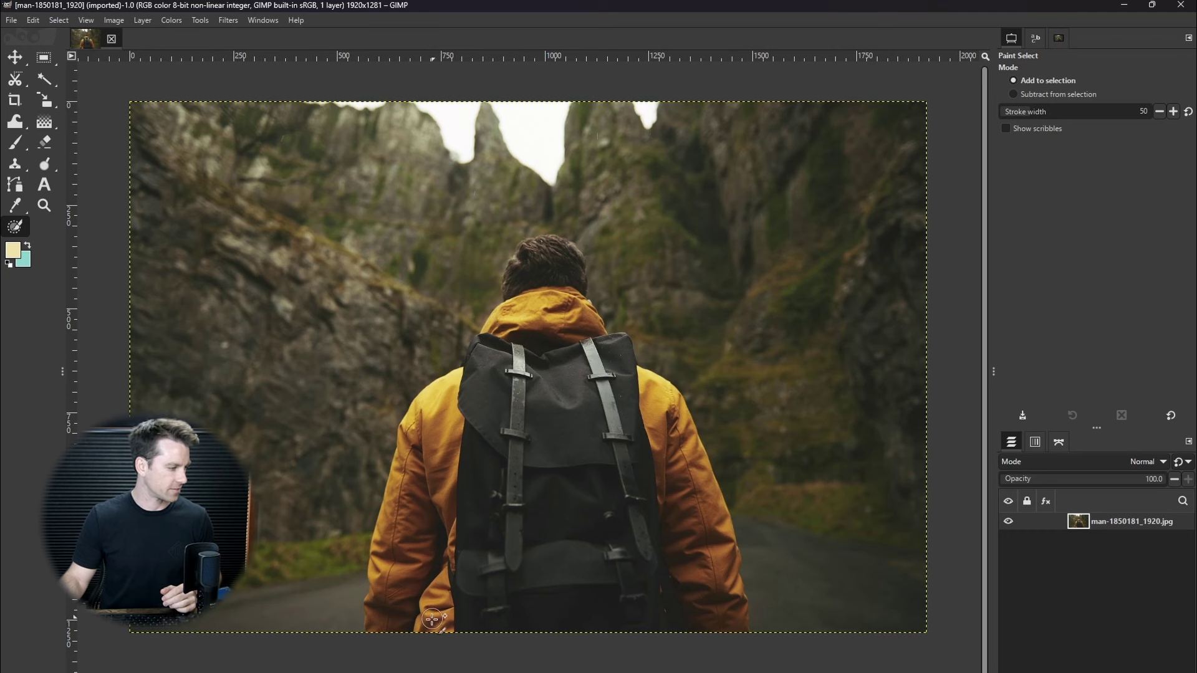
# Step: Paint Paint Select strokes over the jacket bottom, backpack, backpack flap and hood
pyautogui.moveTo(432, 619); pyautogui.dragTo(417, 616)
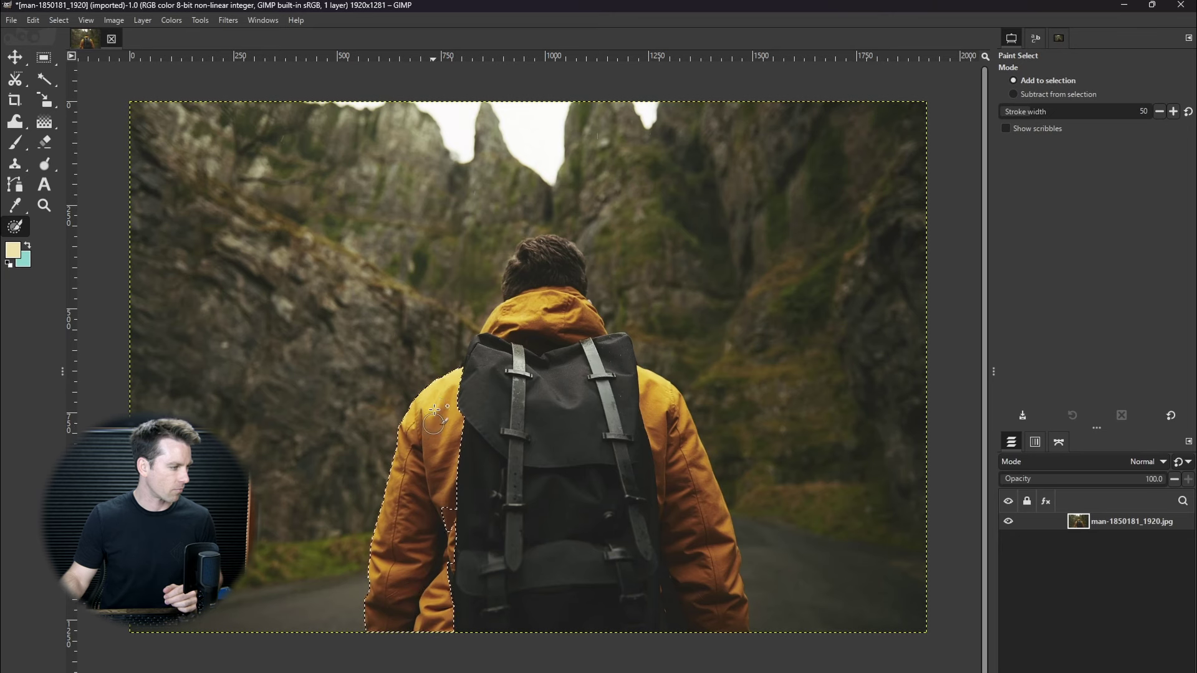
pyautogui.moveTo(459, 399); pyautogui.dragTo(473, 395)
pyautogui.moveTo(472, 466)
pyautogui.mouseDown()
pyautogui.moveTo(456, 535)
pyautogui.moveTo(482, 576)
pyautogui.moveTo(536, 570)
pyautogui.mouseUp()
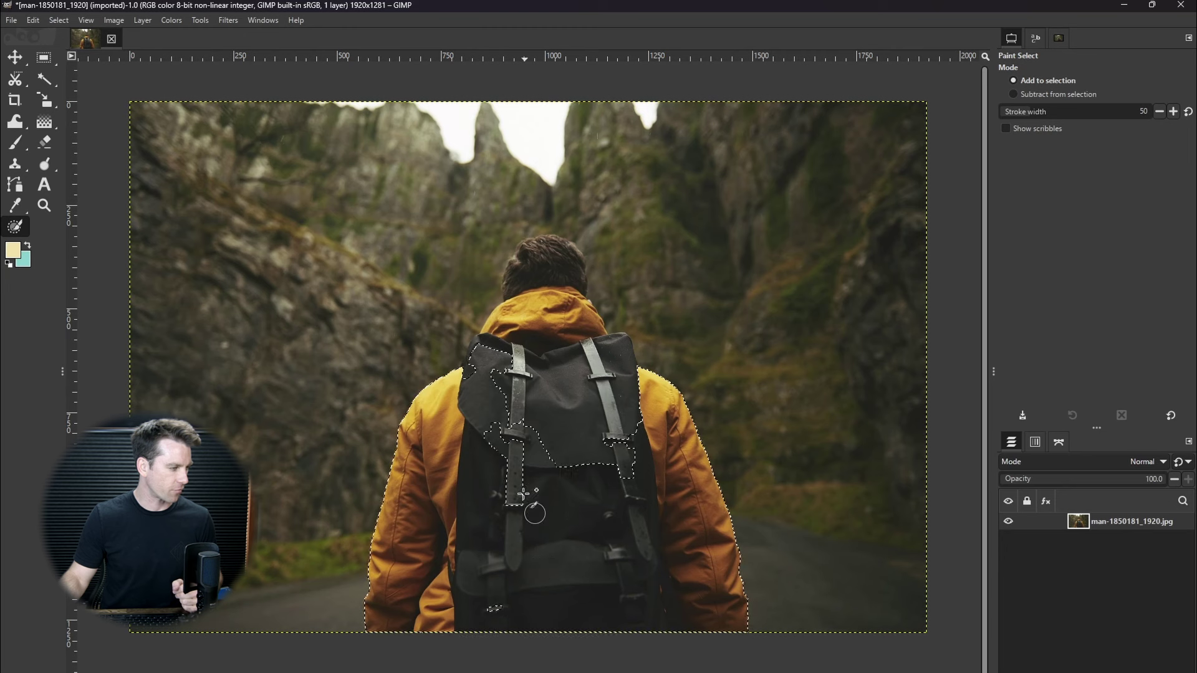
pyautogui.moveTo(549, 423)
pyautogui.mouseDown()
pyautogui.moveTo(516, 441)
pyautogui.moveTo(499, 599)
pyautogui.mouseUp()
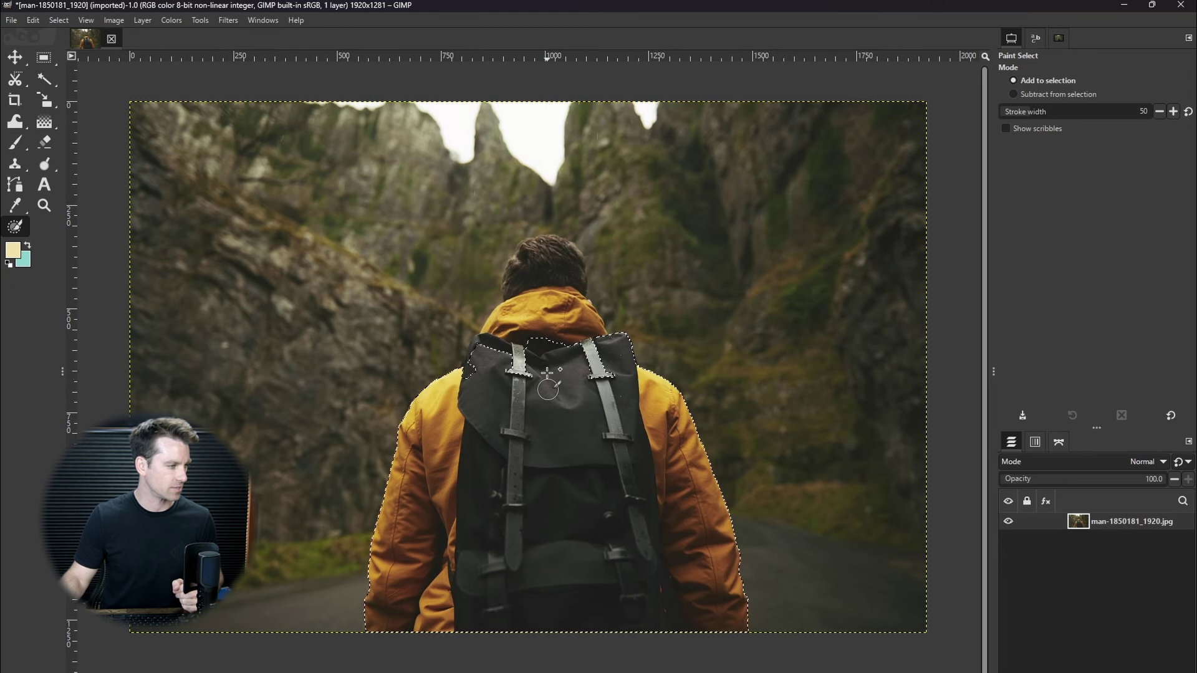
pyautogui.moveTo(558, 344); pyautogui.dragTo(562, 330)
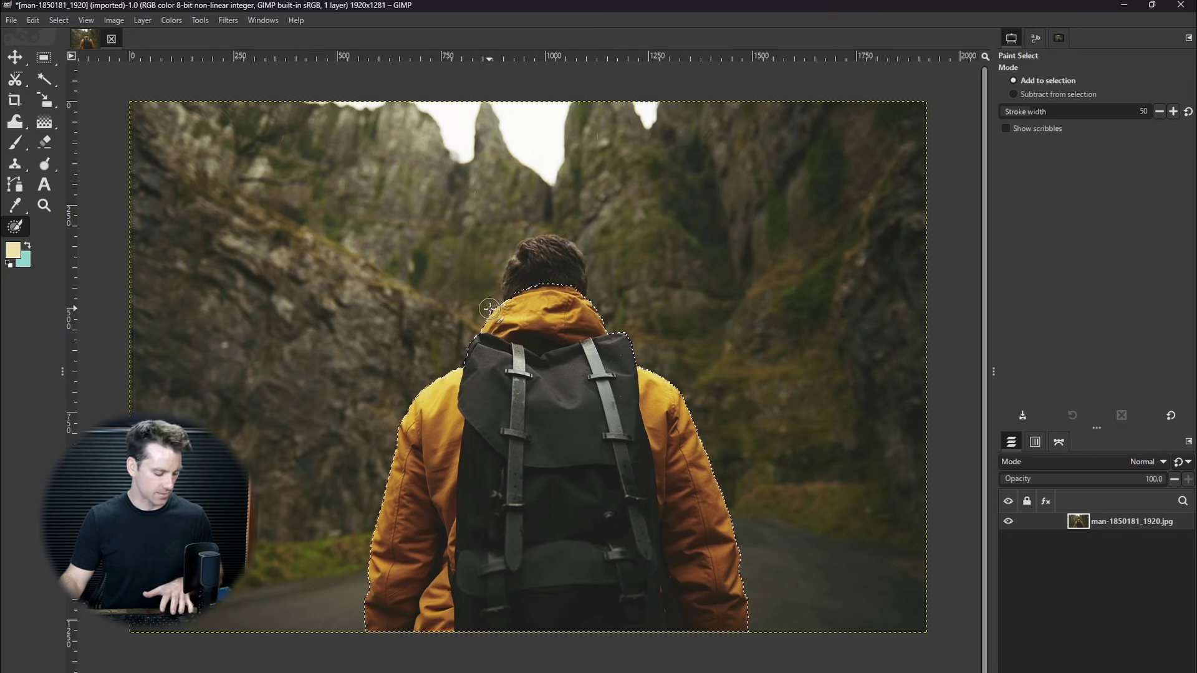
# Step: Zoom in on the head and add a Paint Select stroke at the collar below the hair
pyautogui.keyDown('ctrl'); pyautogui.scroll(4, 544, 267); pyautogui.keyUp('ctrl')
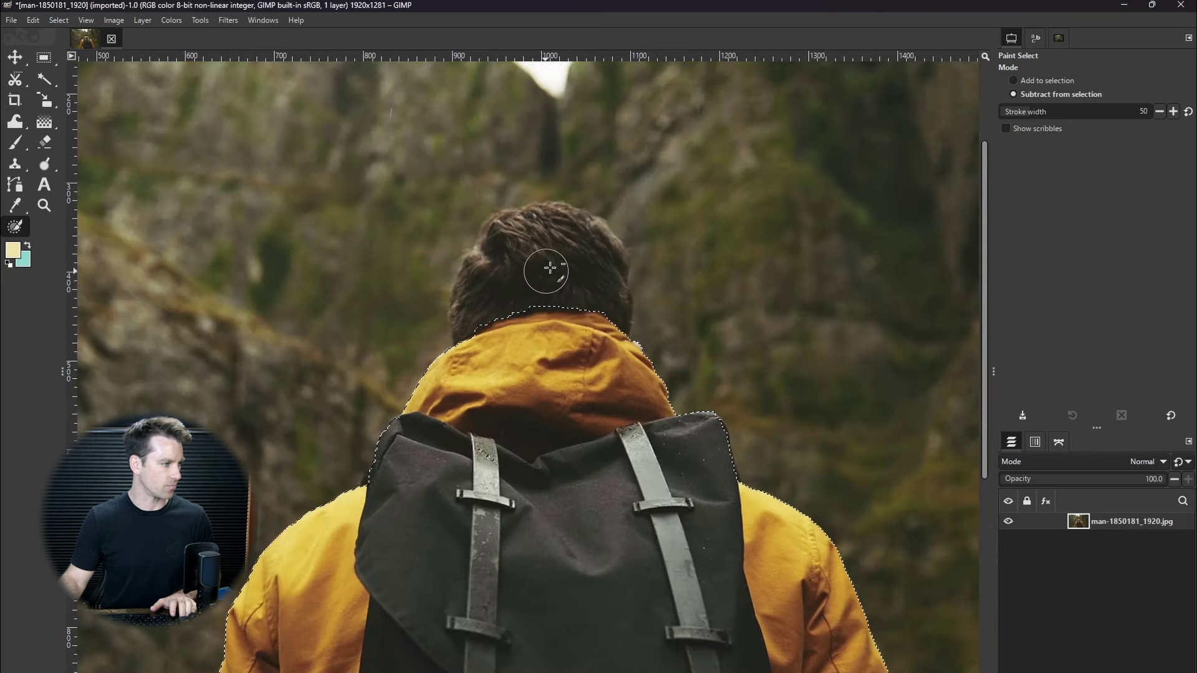
pyautogui.scroll(4, 556, 255)
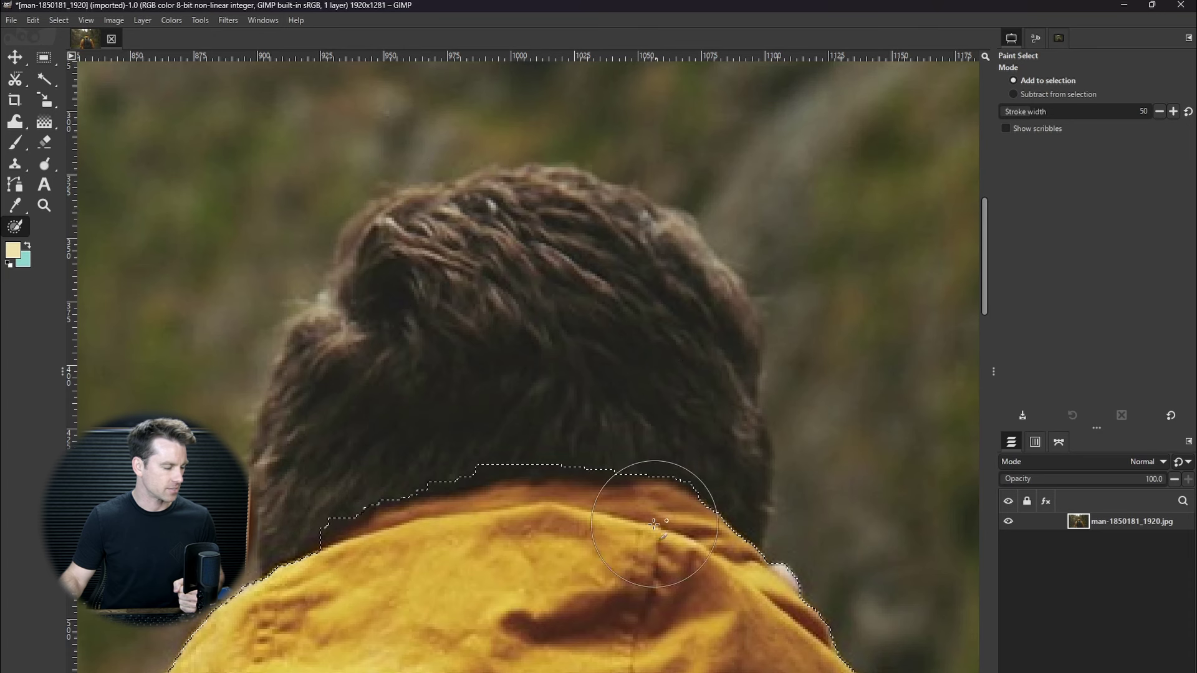
pyautogui.moveTo(557, 510); pyautogui.dragTo(530, 492)
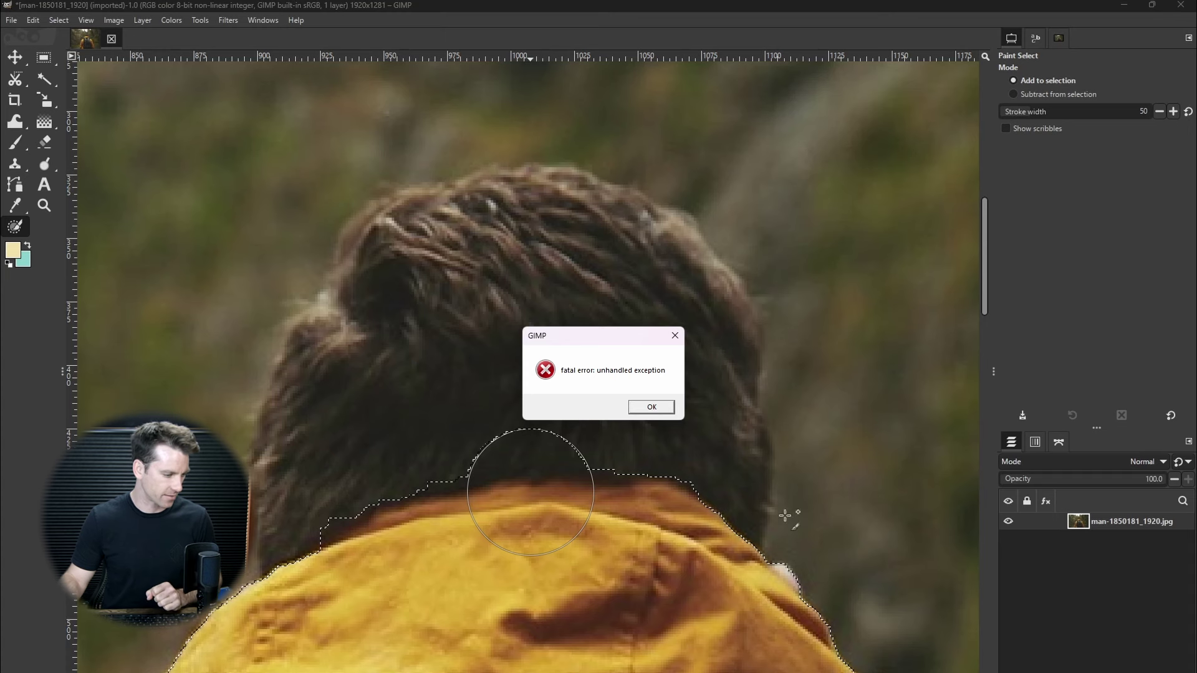
# Step: Dismiss the crash messages, relaunch GIMP from Start search, and reopen the hiker photo from recent images
pyautogui.click(652, 406)
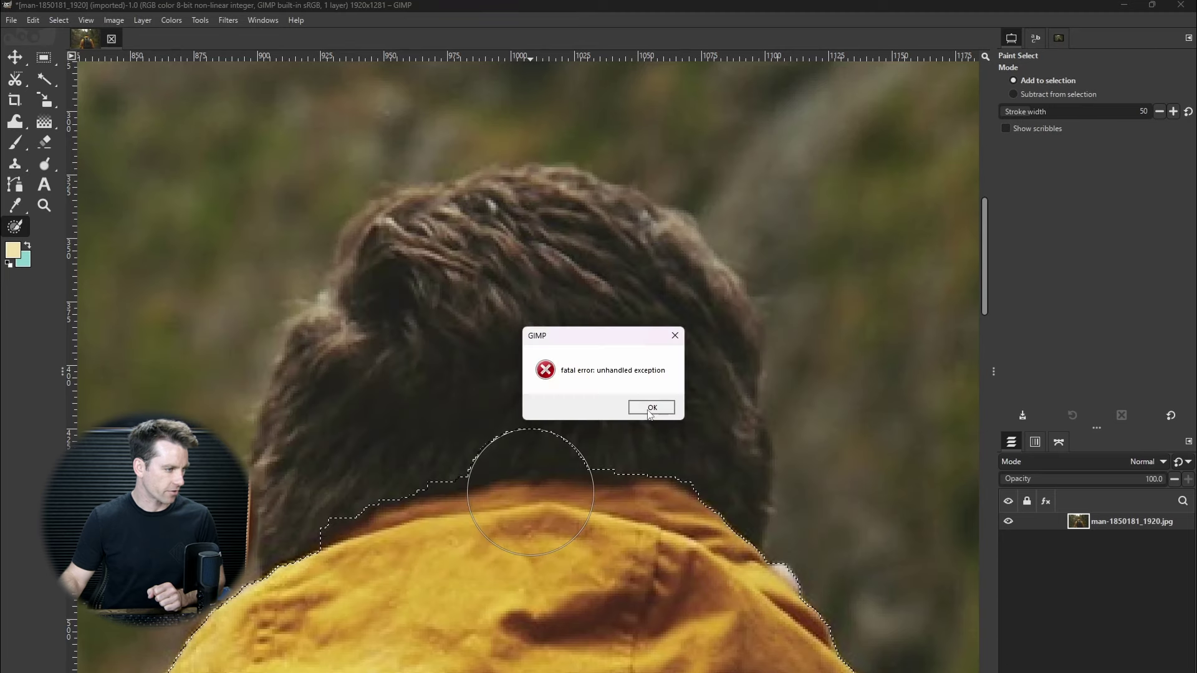
pyautogui.click(649, 406)
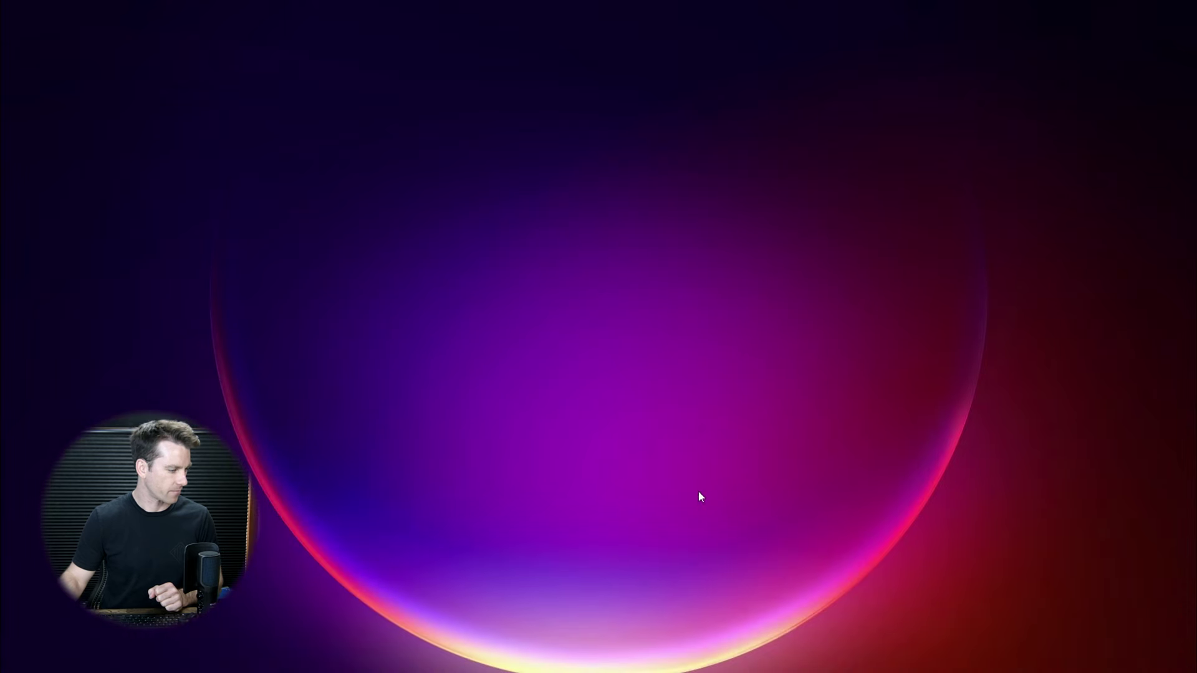
pyautogui.press('super')
pyautogui.write('gimp')
pyautogui.click(504, 350)
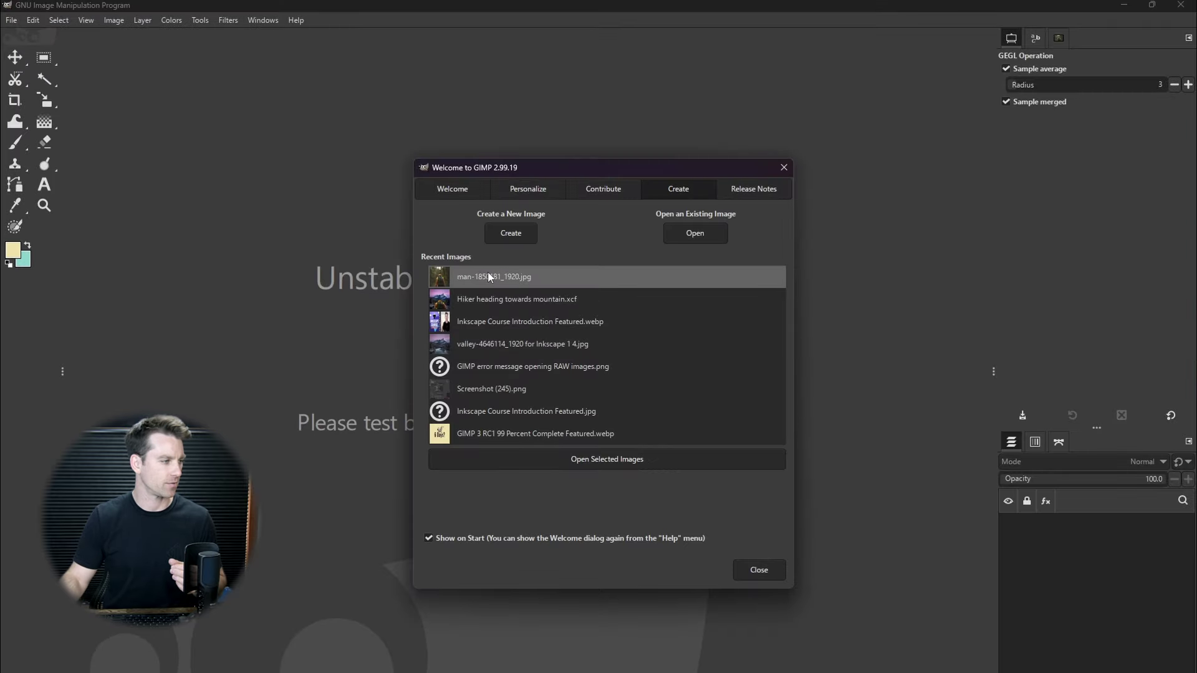
pyautogui.doubleClick(489, 276)
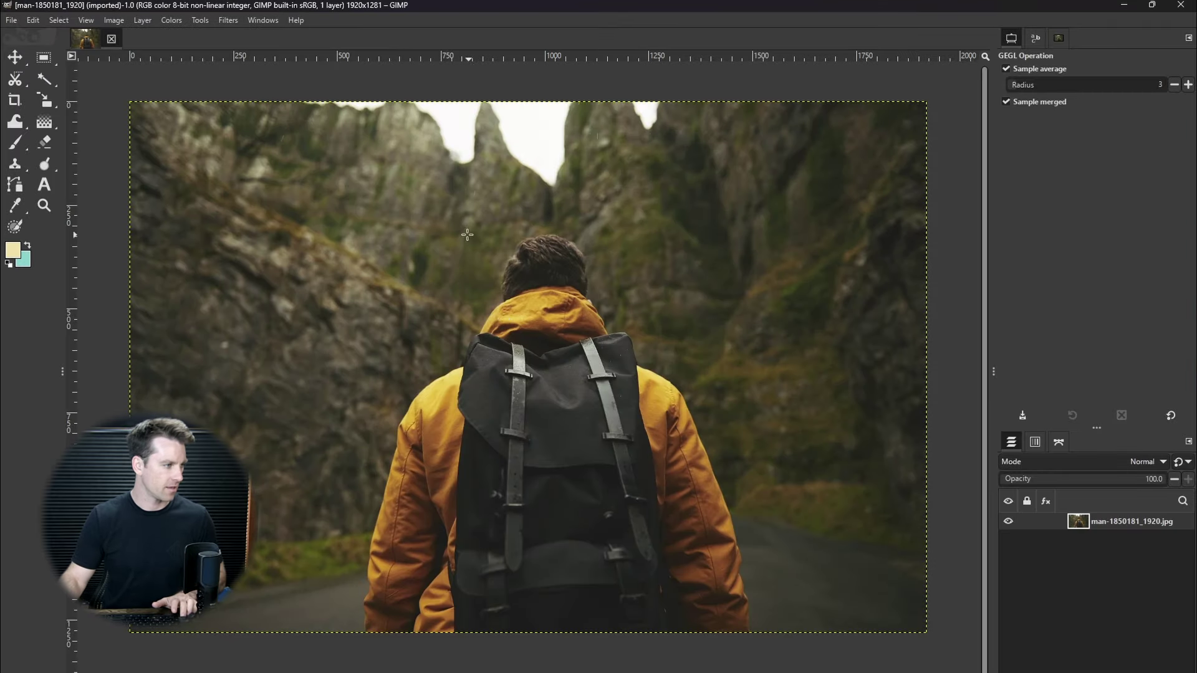
# Step: Activate Paint Select and paint the left sleeve into a new selection
pyautogui.scroll(5, 467, 234)
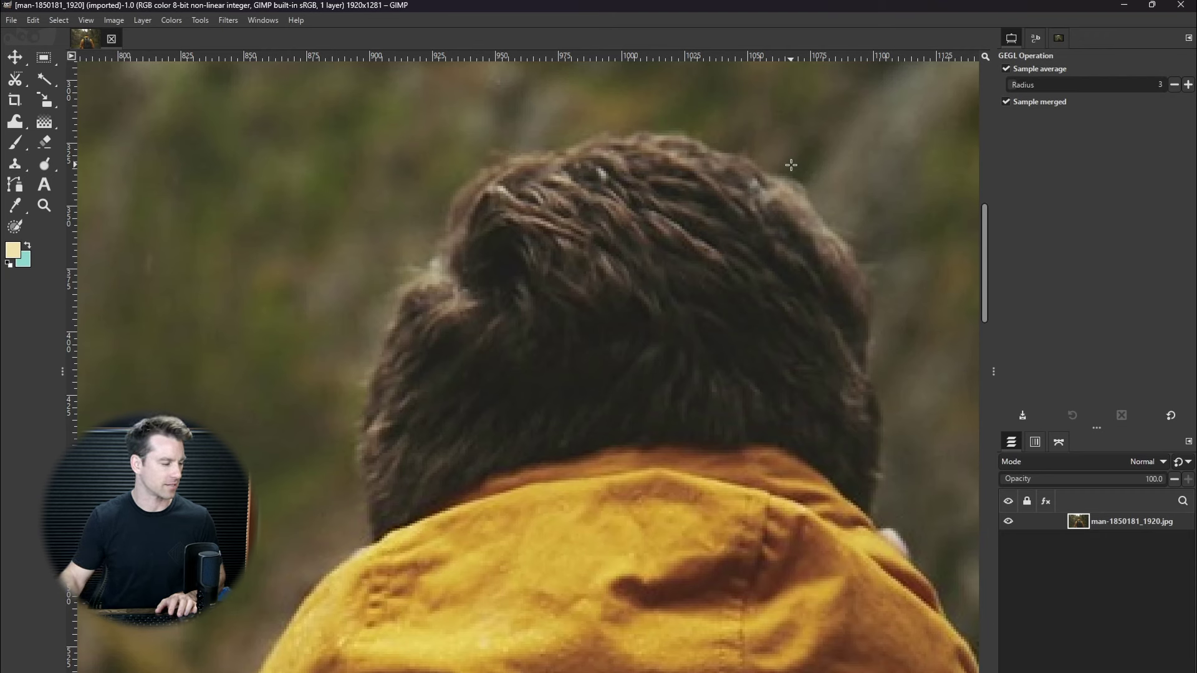
pyautogui.click(15, 226)
pyautogui.scroll(-5, 791, 414)
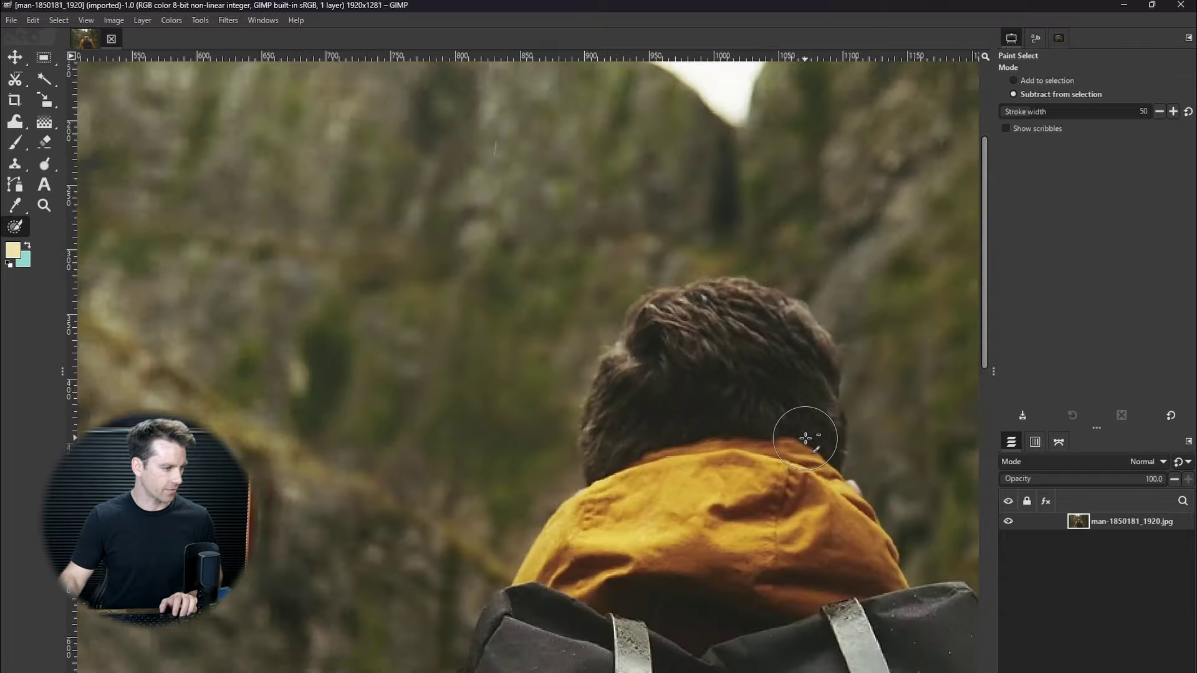
pyautogui.scroll(5, 476, 428)
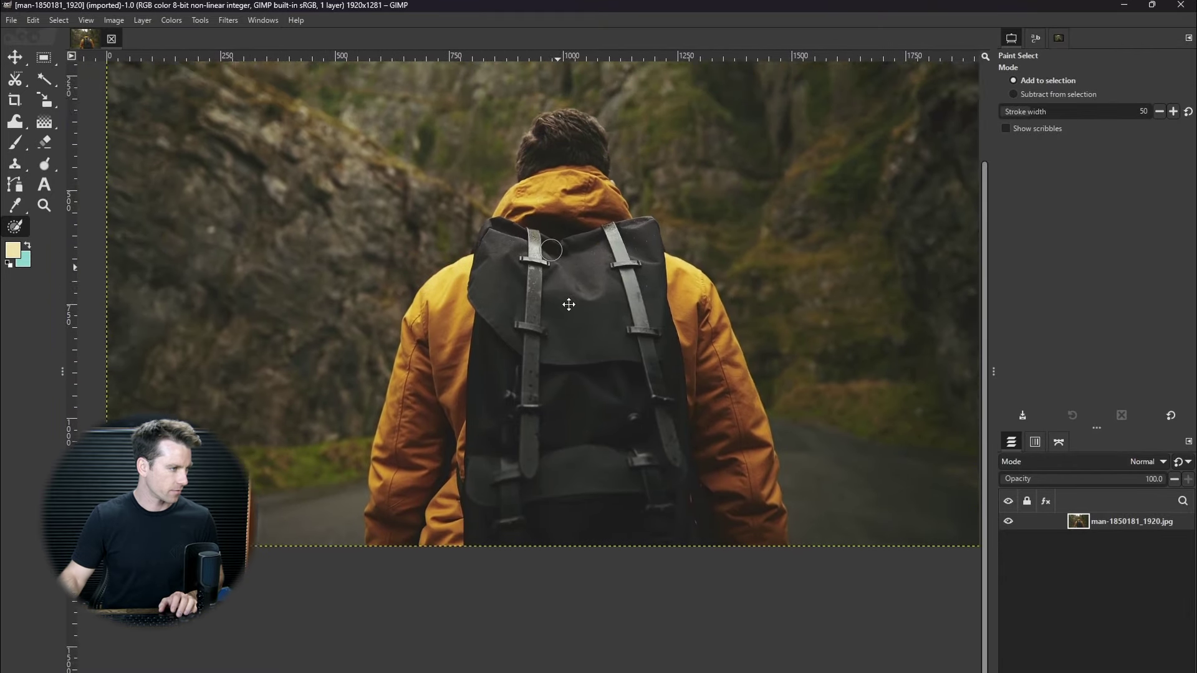
pyautogui.moveTo(477, 651)
pyautogui.mouseDown()
pyautogui.moveTo(434, 592)
pyautogui.moveTo(452, 576)
pyautogui.moveTo(470, 568)
pyautogui.moveTo(483, 606)
pyautogui.moveTo(521, 609)
pyautogui.mouseUp()
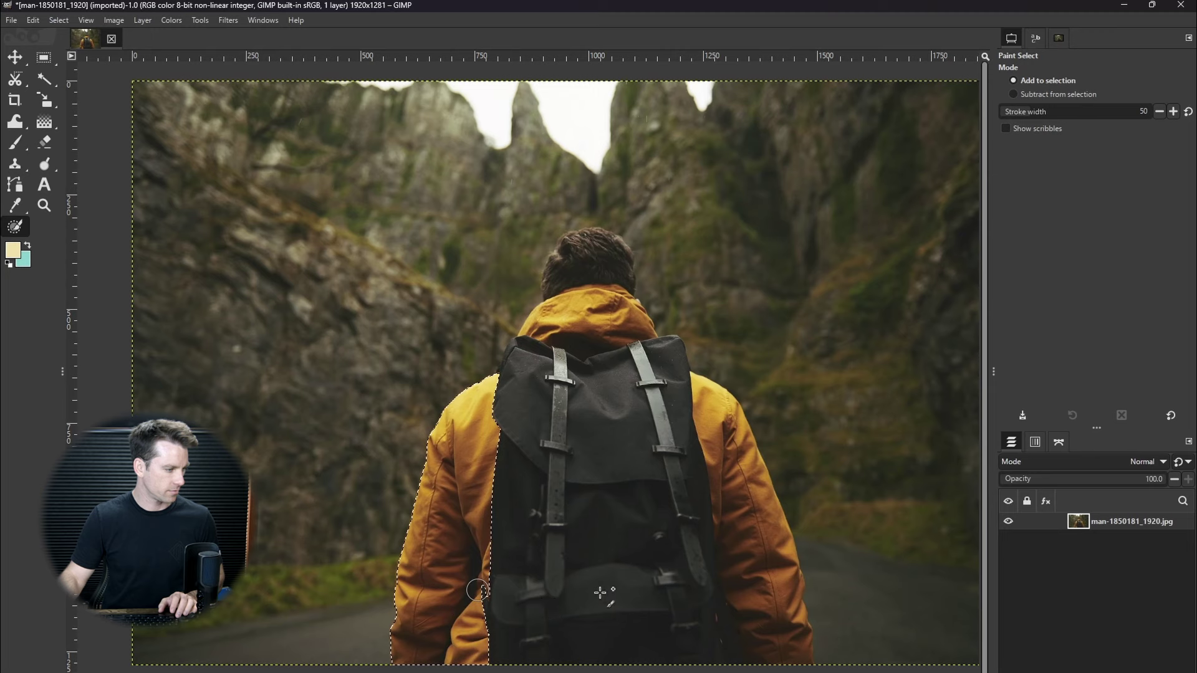
# Step: Add the backpack, right arm and lower hair, then zoom in to check the sleeve edge
pyautogui.moveTo(600, 592)
pyautogui.mouseDown()
pyautogui.moveTo(542, 609)
pyautogui.moveTo(689, 424)
pyautogui.moveTo(602, 346)
pyautogui.mouseUp()
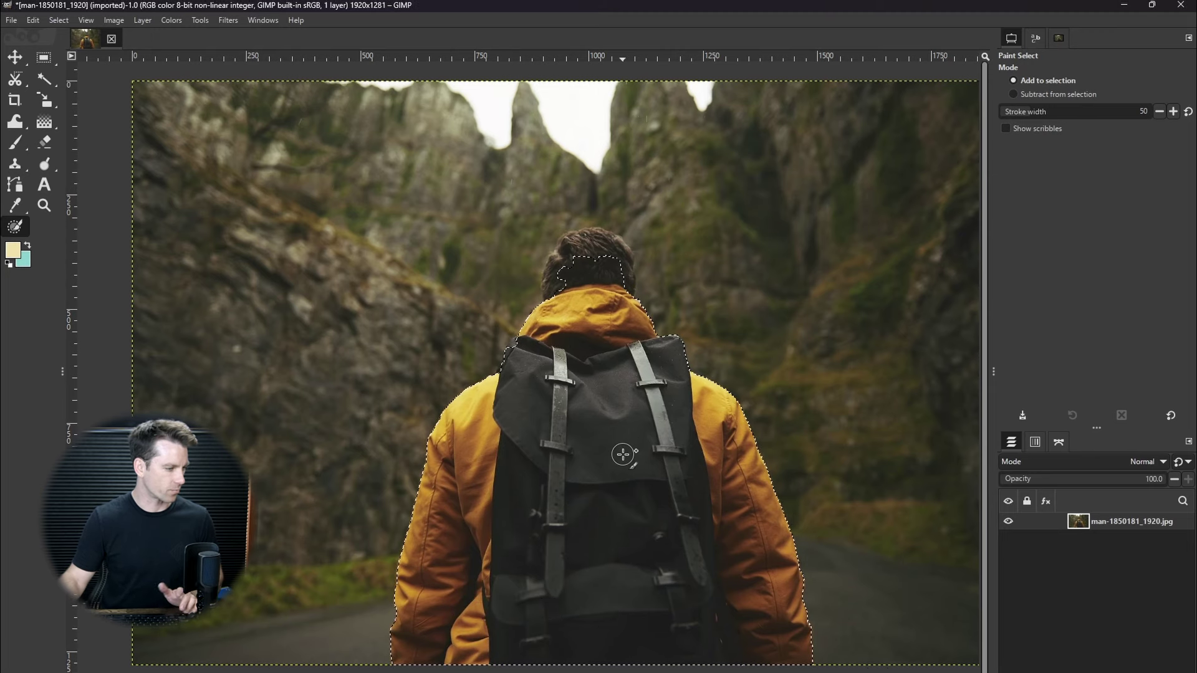
pyautogui.keyDown('ctrl'); pyautogui.scroll(6, 394, 547); pyautogui.keyUp('ctrl')
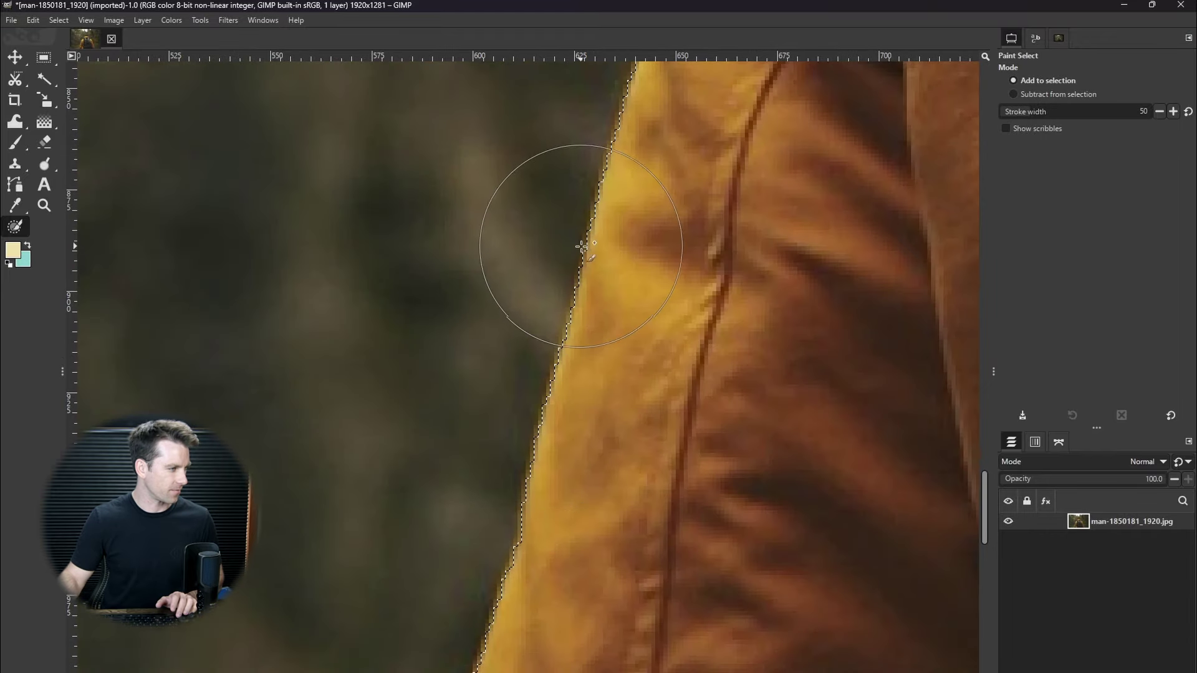
pyautogui.scroll(5, 598, 205)
pyautogui.scroll(4, 661, 218)
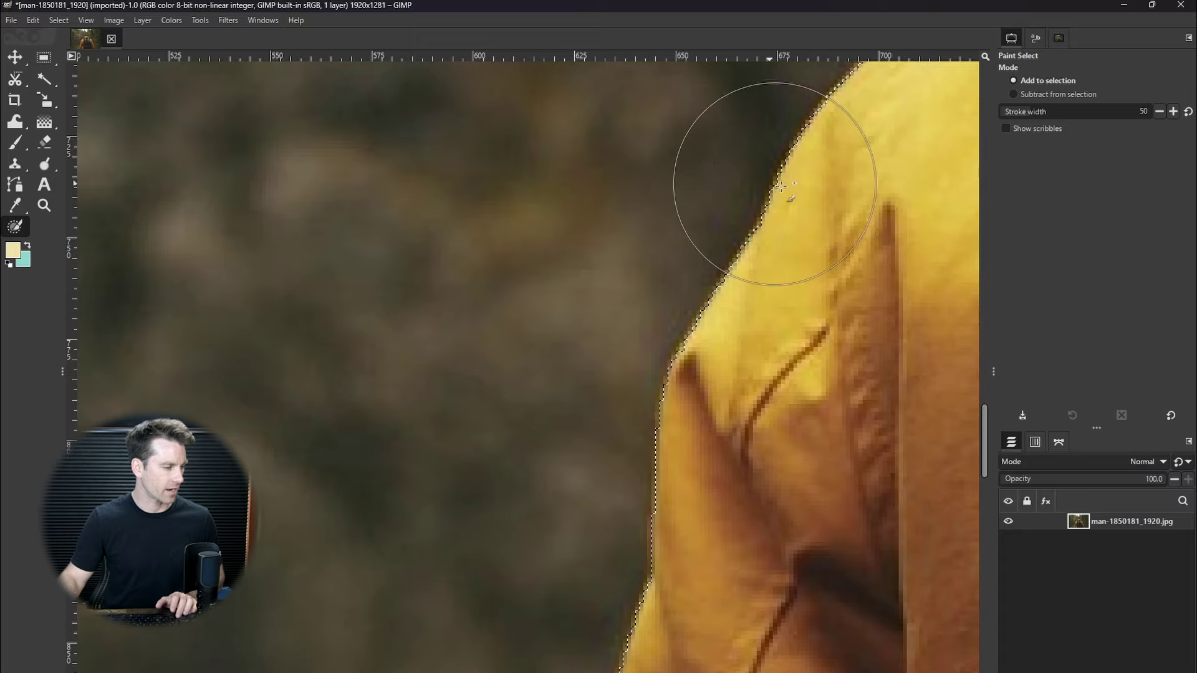
pyautogui.keyDown('ctrl'); pyautogui.scroll(3, 782, 197); pyautogui.keyUp('ctrl')
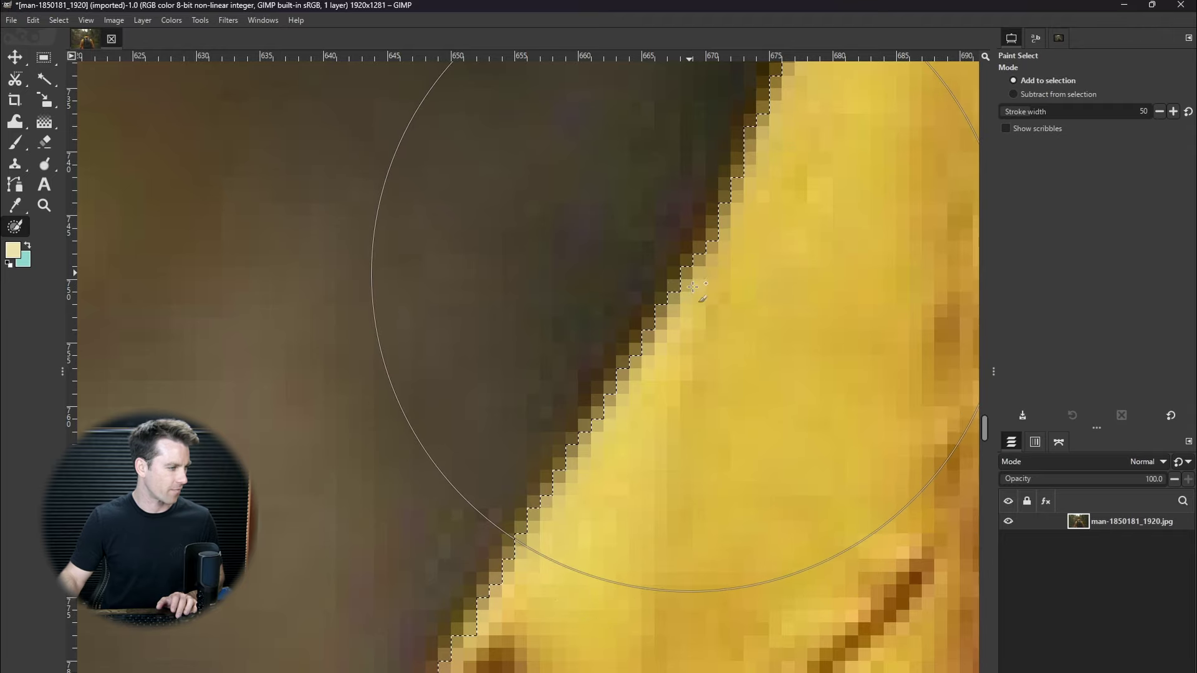
pyautogui.scroll(-7, 655, 306)
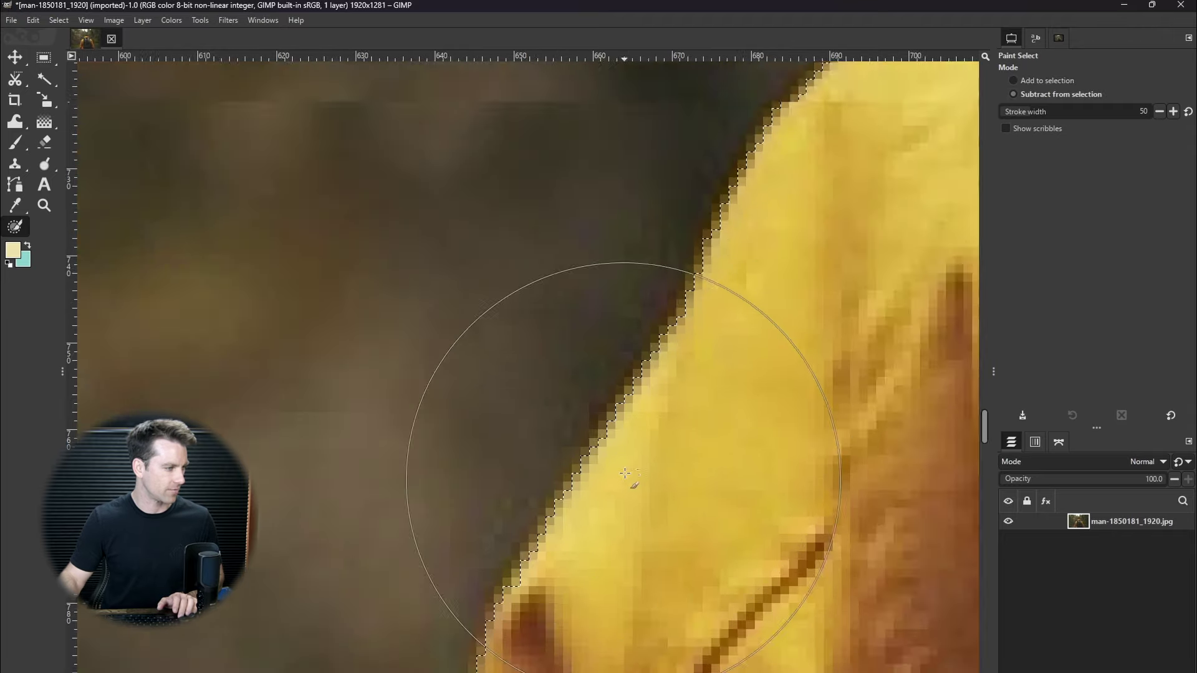
pyautogui.scroll(-2, 609, 389)
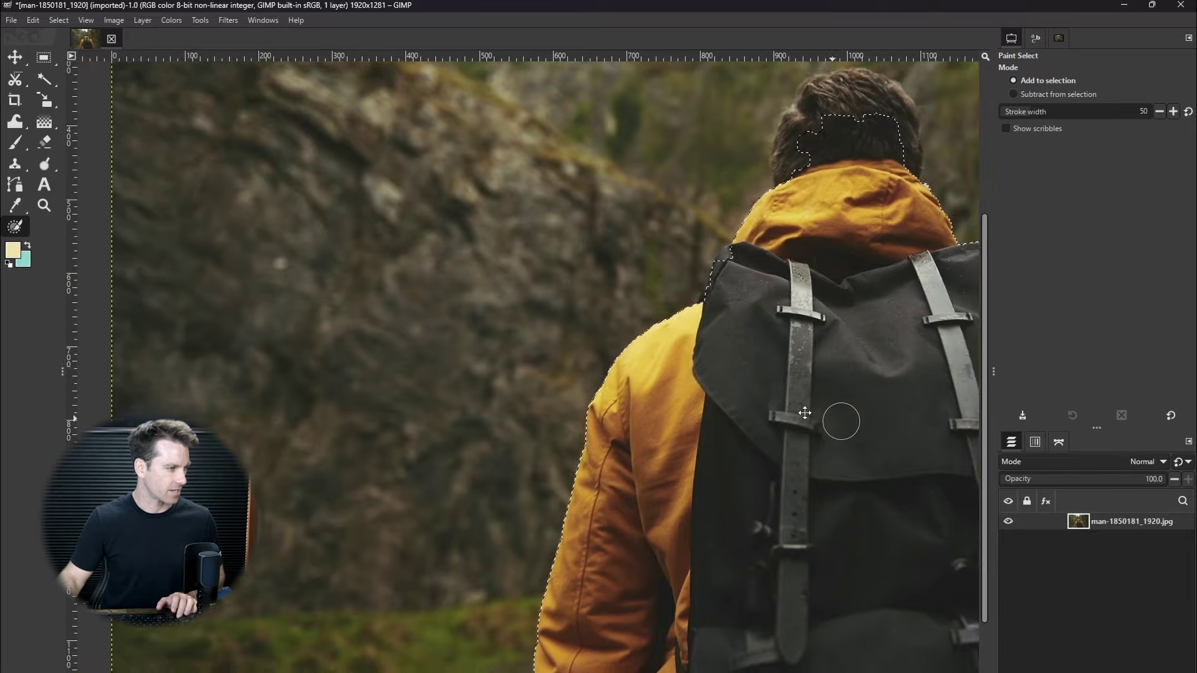
pyautogui.hscroll(3, 802, 414)
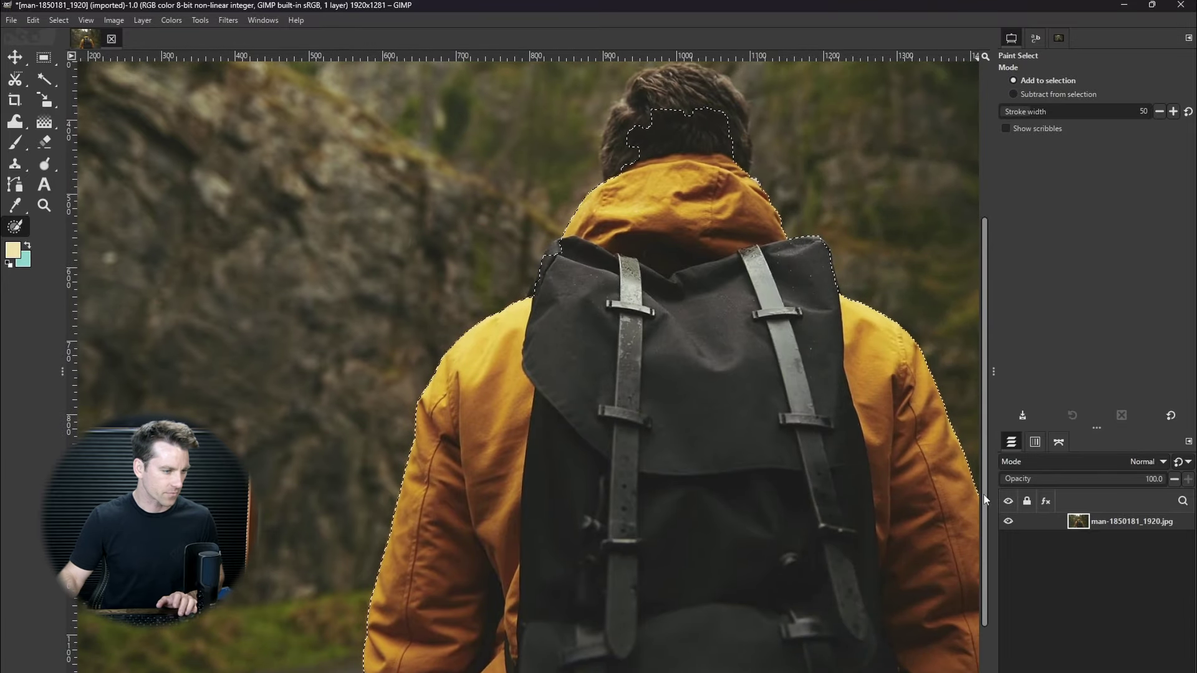
# Step: Save the current hiker selection as a path in the Paths dialog
pyautogui.click(1059, 443)
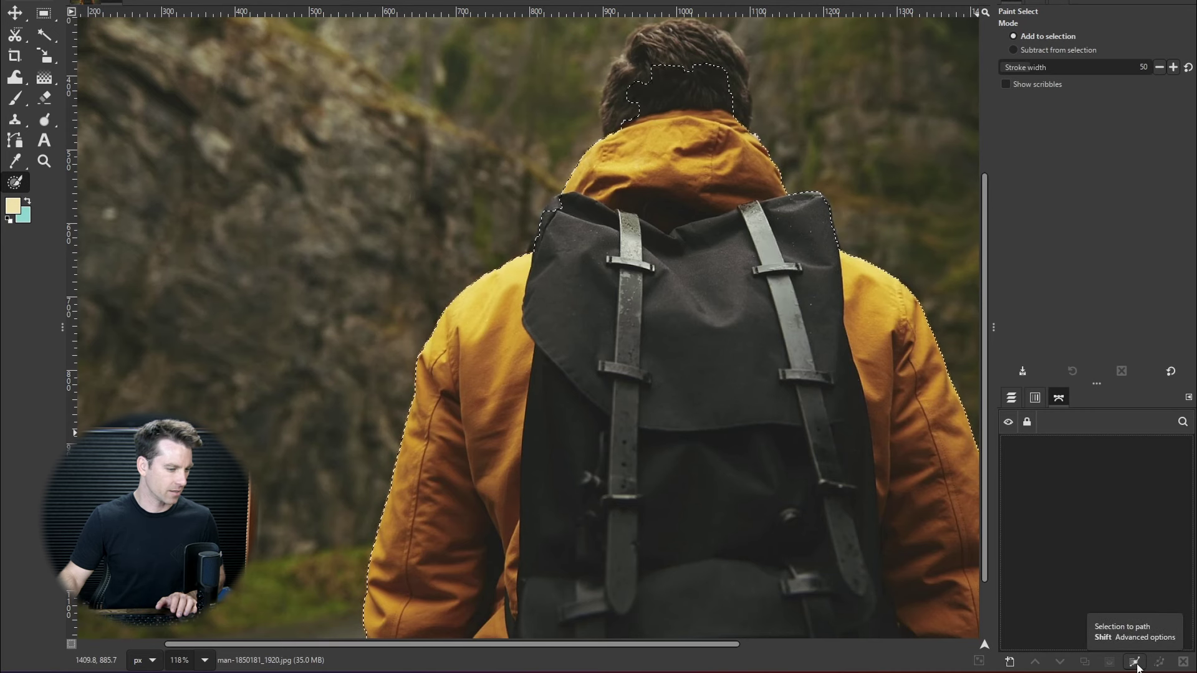
pyautogui.click(1135, 663)
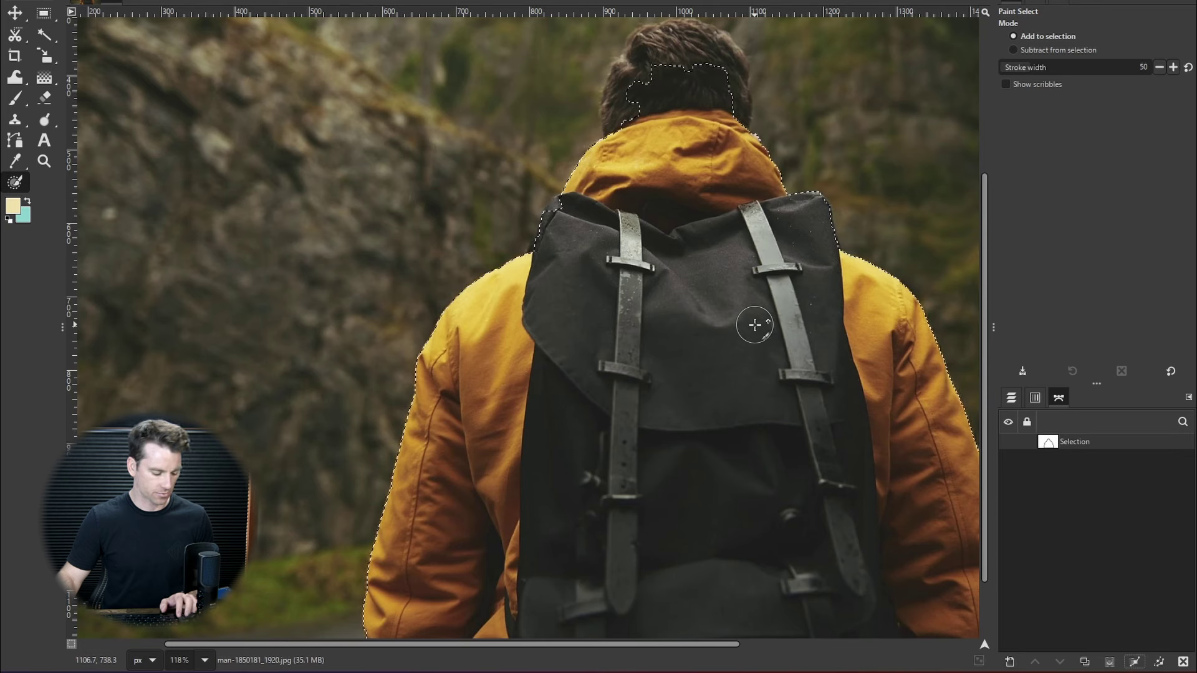
pyautogui.scroll(-4, 755, 324)
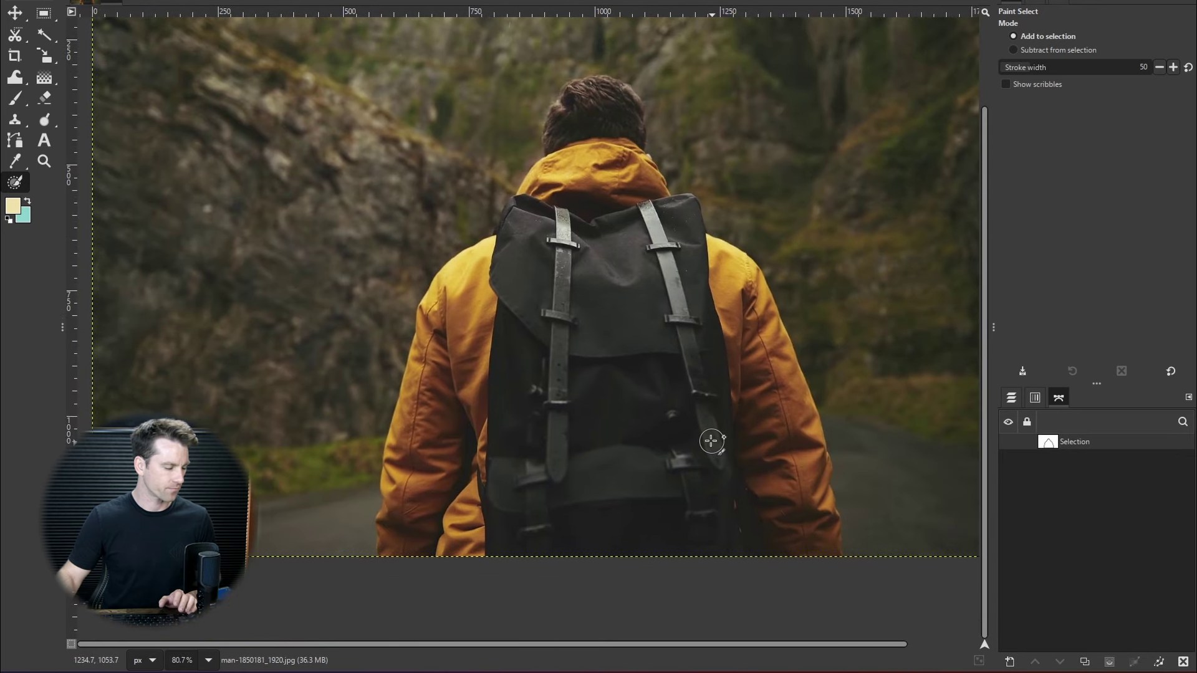
# Step: With the Move tool active, turn the saved path back into a selection and show the layers list
pyautogui.click(14, 12)
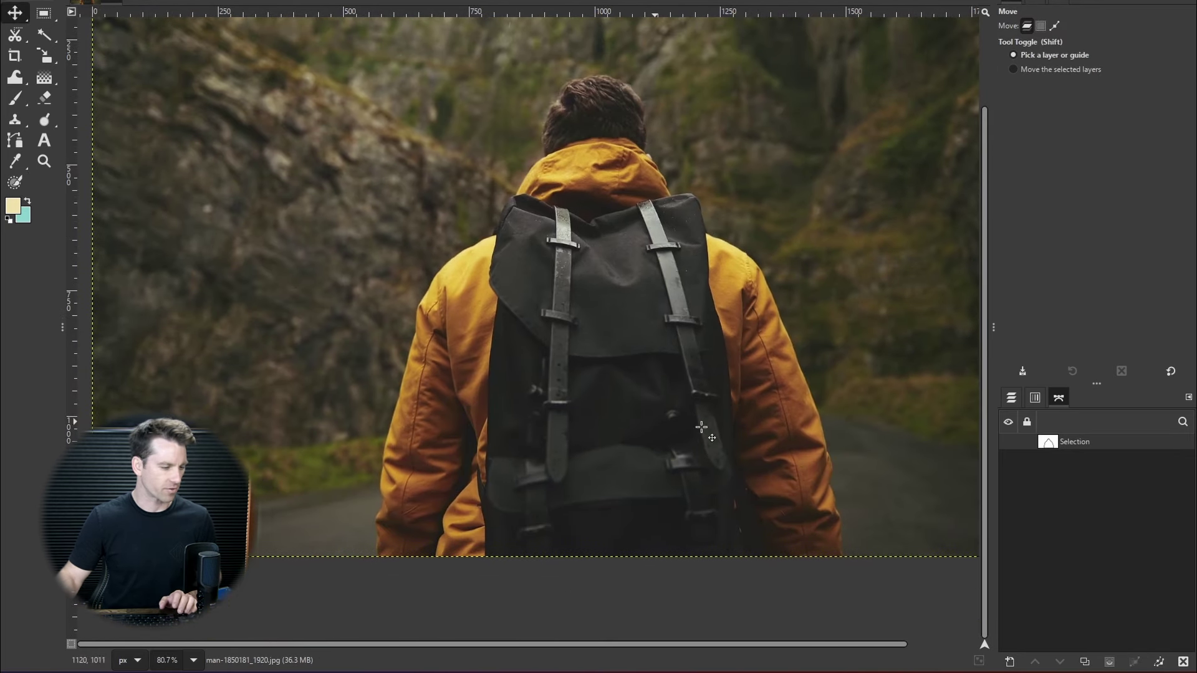
pyautogui.click(1108, 664)
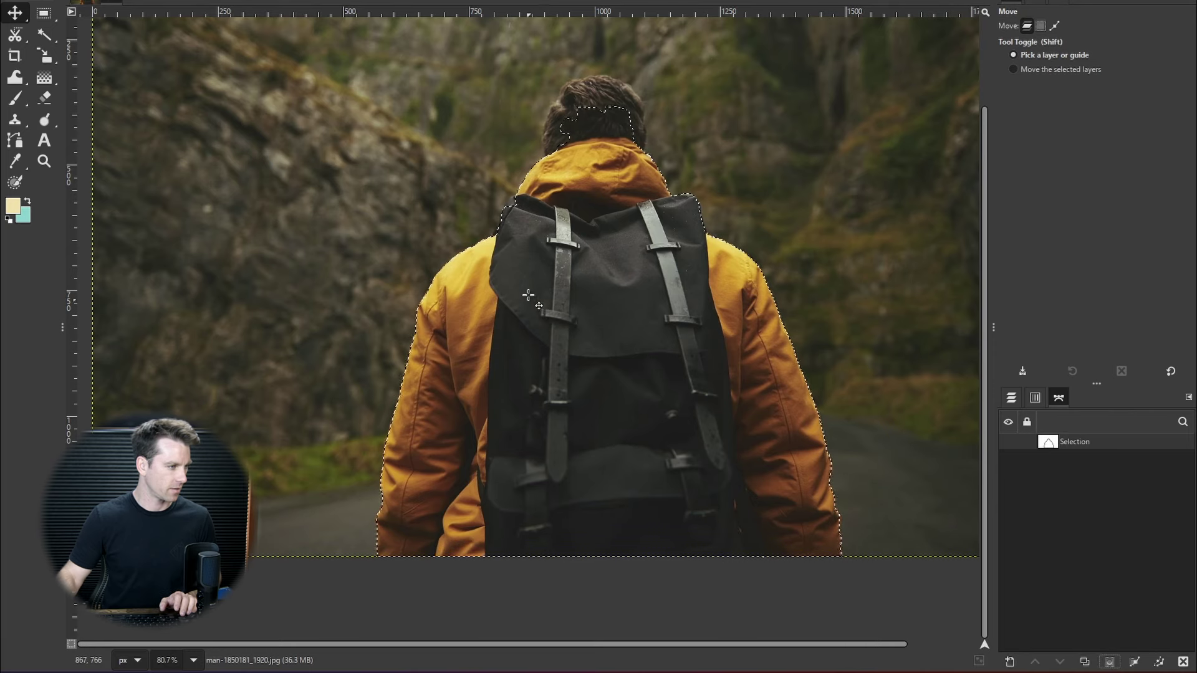
pyautogui.scroll(3, 528, 295)
pyautogui.scroll(-2, 748, 406)
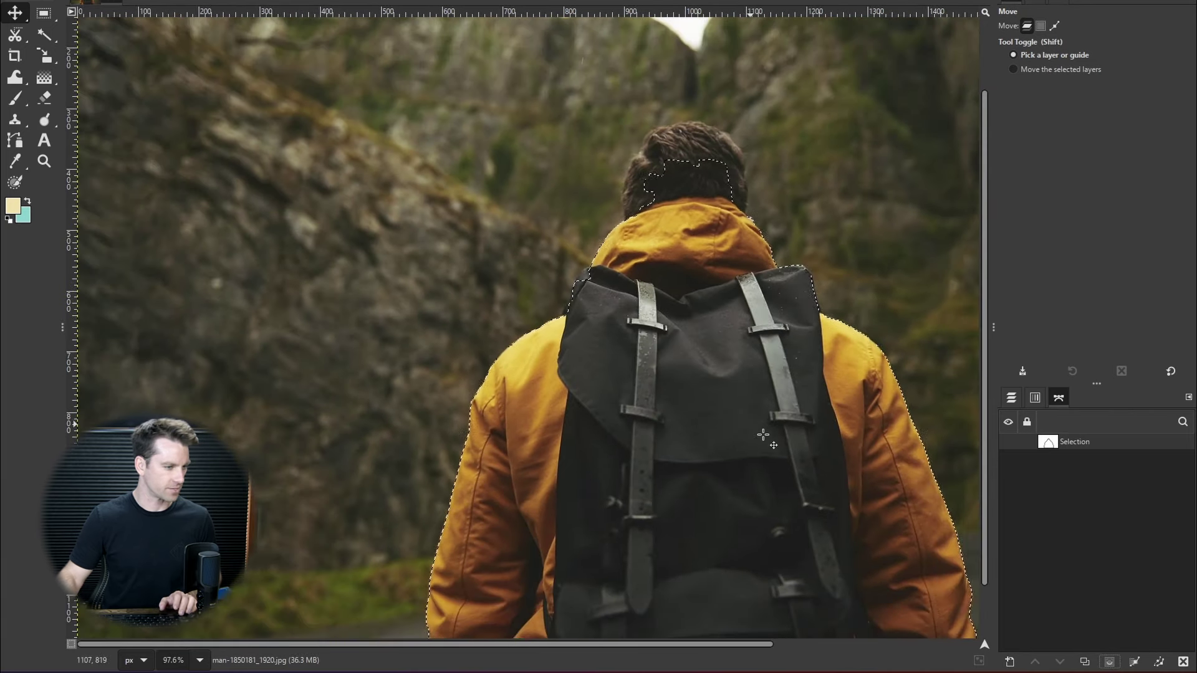
pyautogui.click(1012, 398)
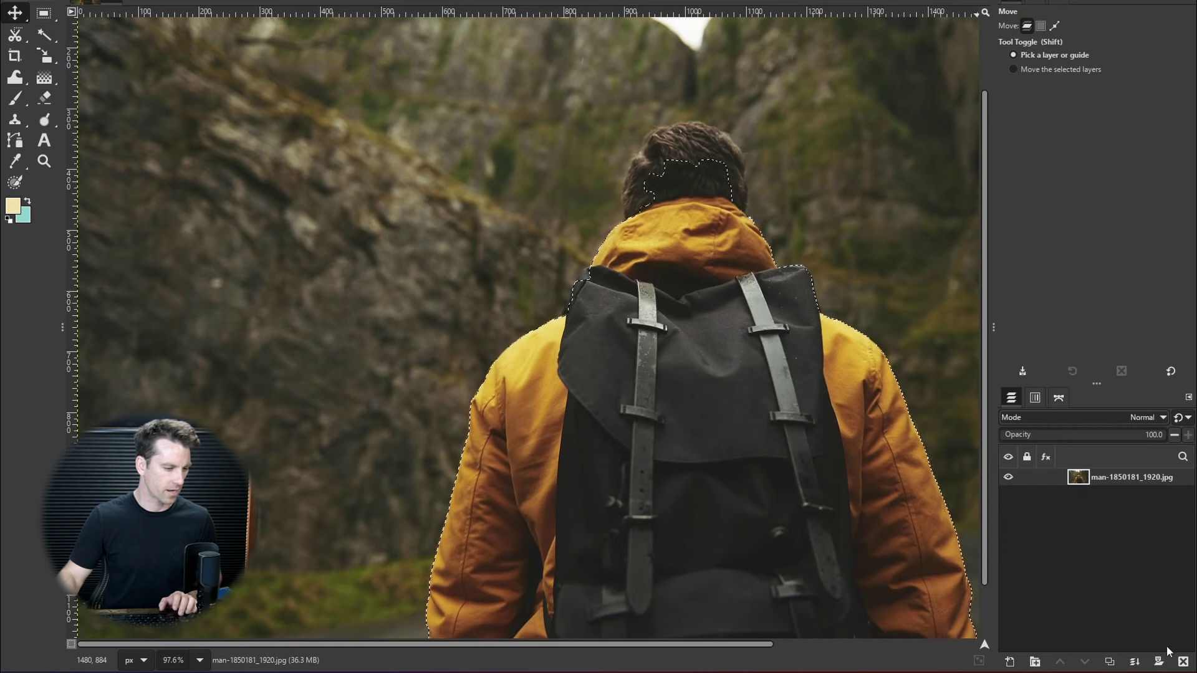
# Step: Add a layer mask initialized from the selection, then zoom and pan to inspect the hood and hair edges
pyautogui.click(1158, 665)
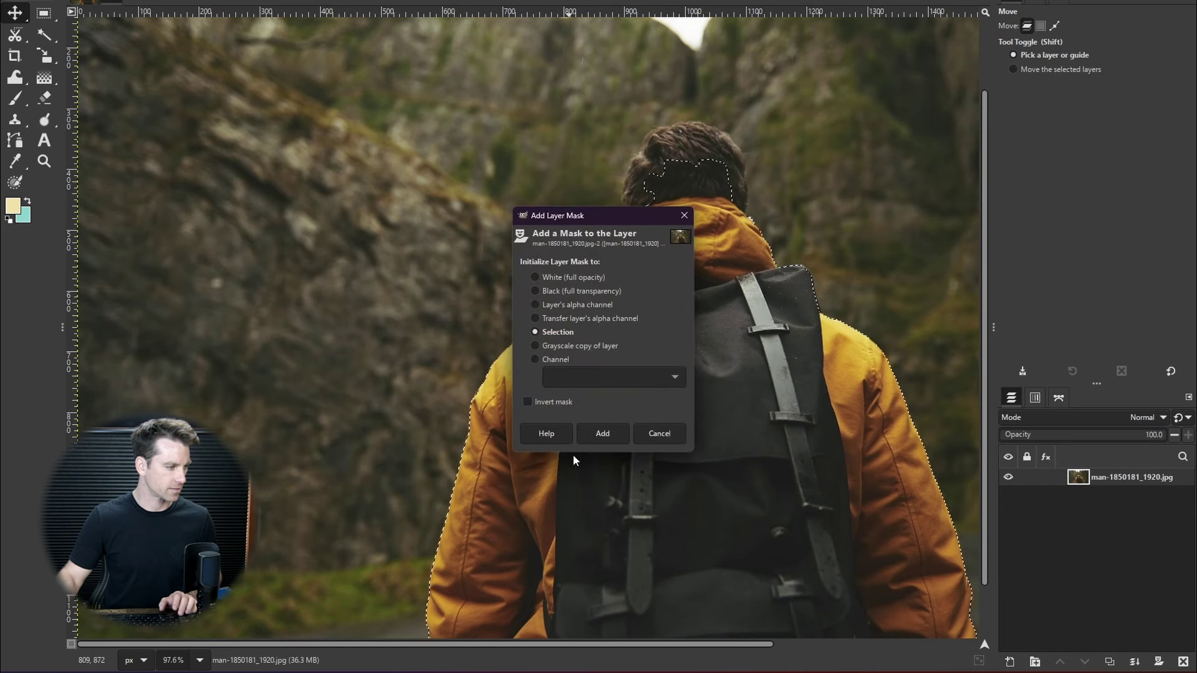
pyautogui.click(603, 434)
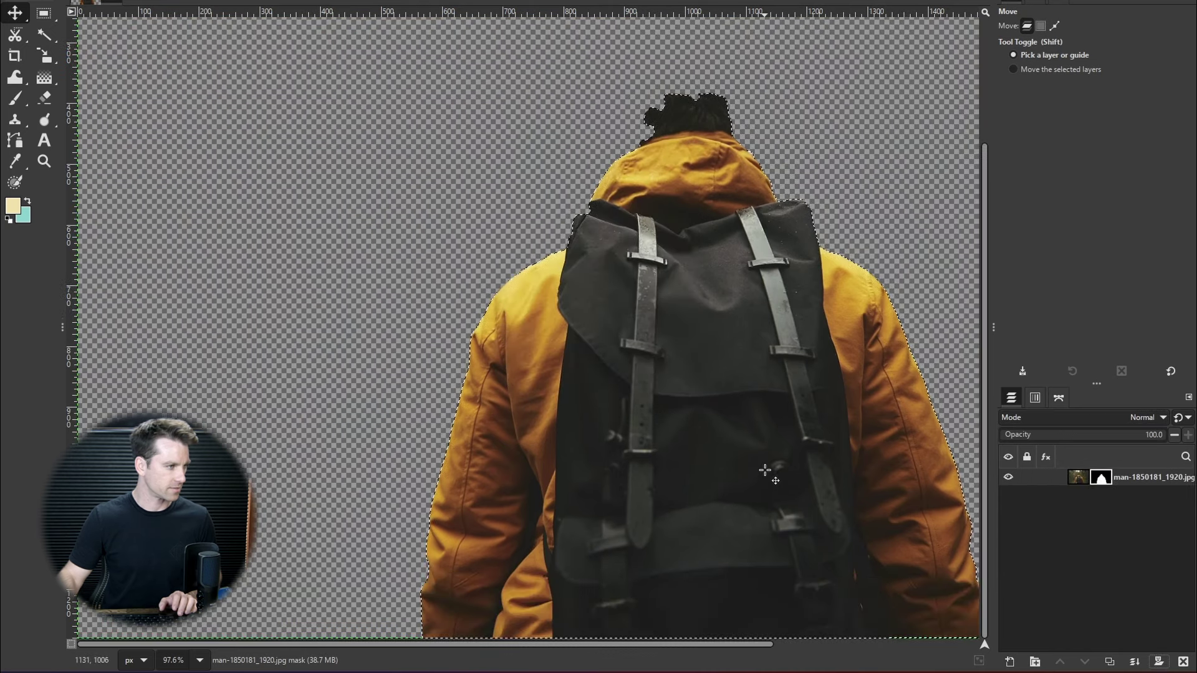
pyautogui.scroll(-2, 806, 531)
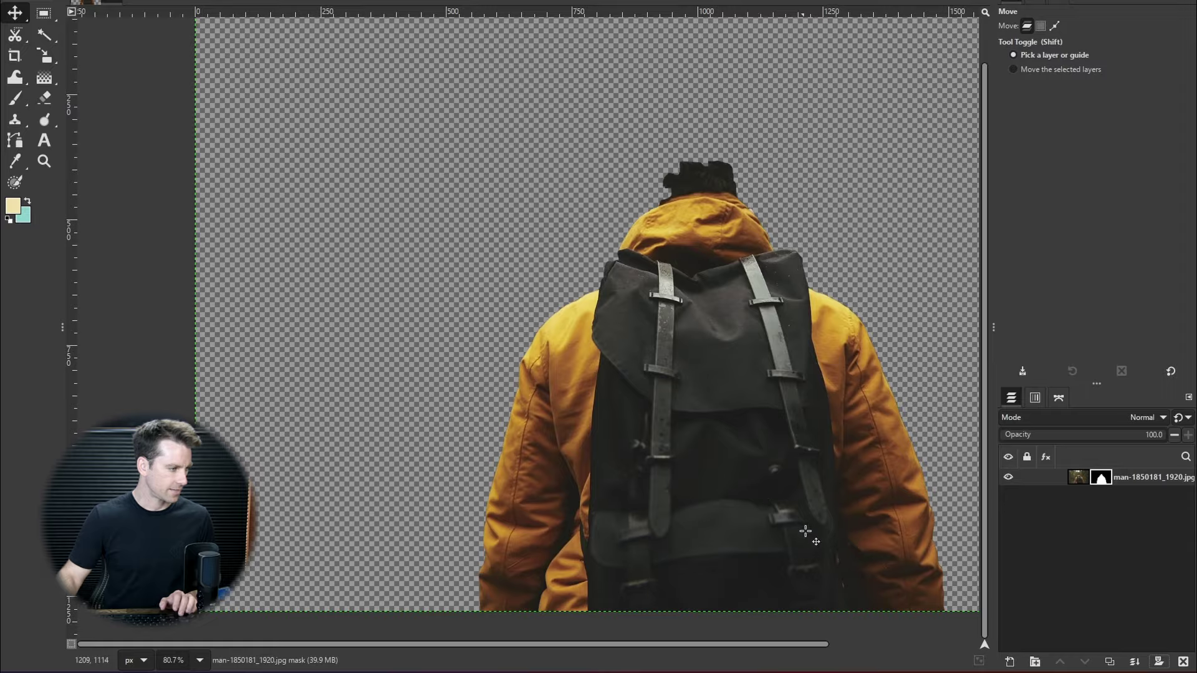
pyautogui.moveTo(805, 531); pyautogui.dragTo(733, 268)
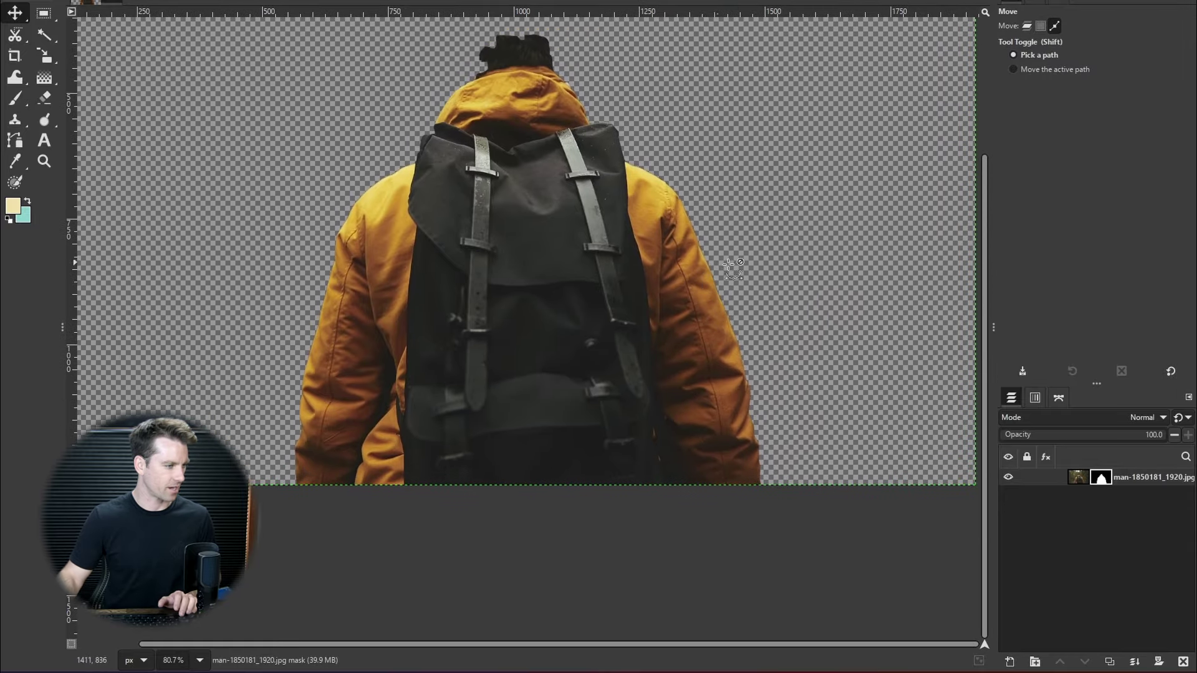
pyautogui.scroll(2, 734, 268)
pyautogui.scroll(4, 764, 546)
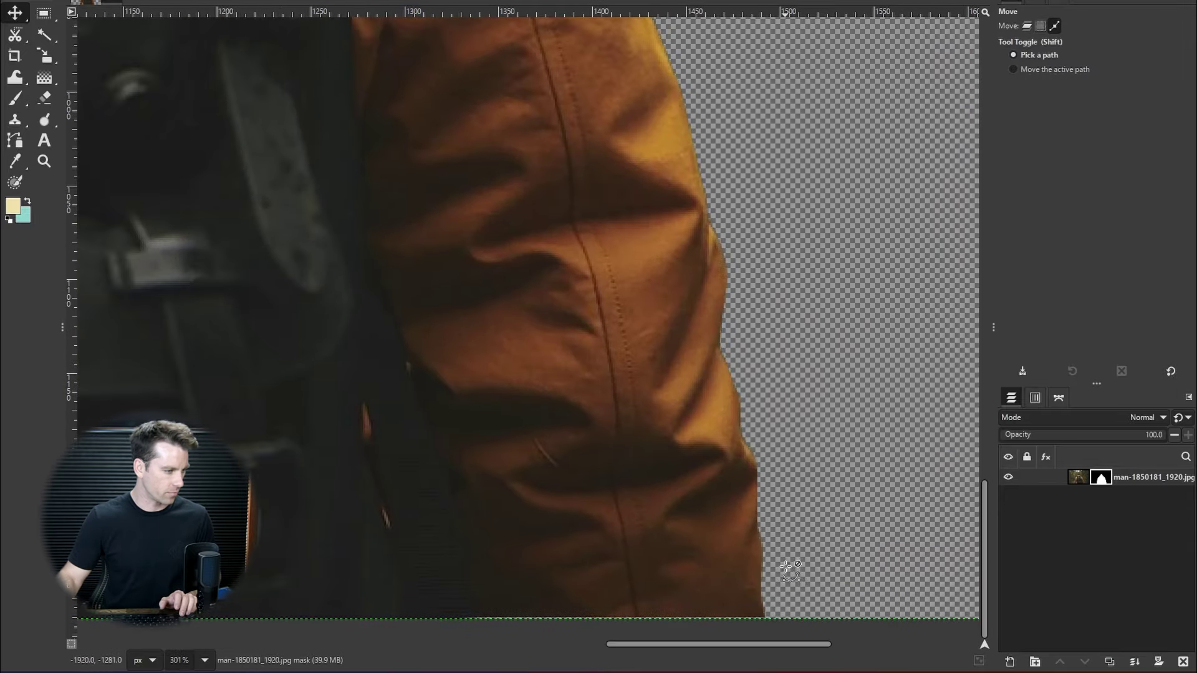
pyautogui.scroll(-2, 690, 347)
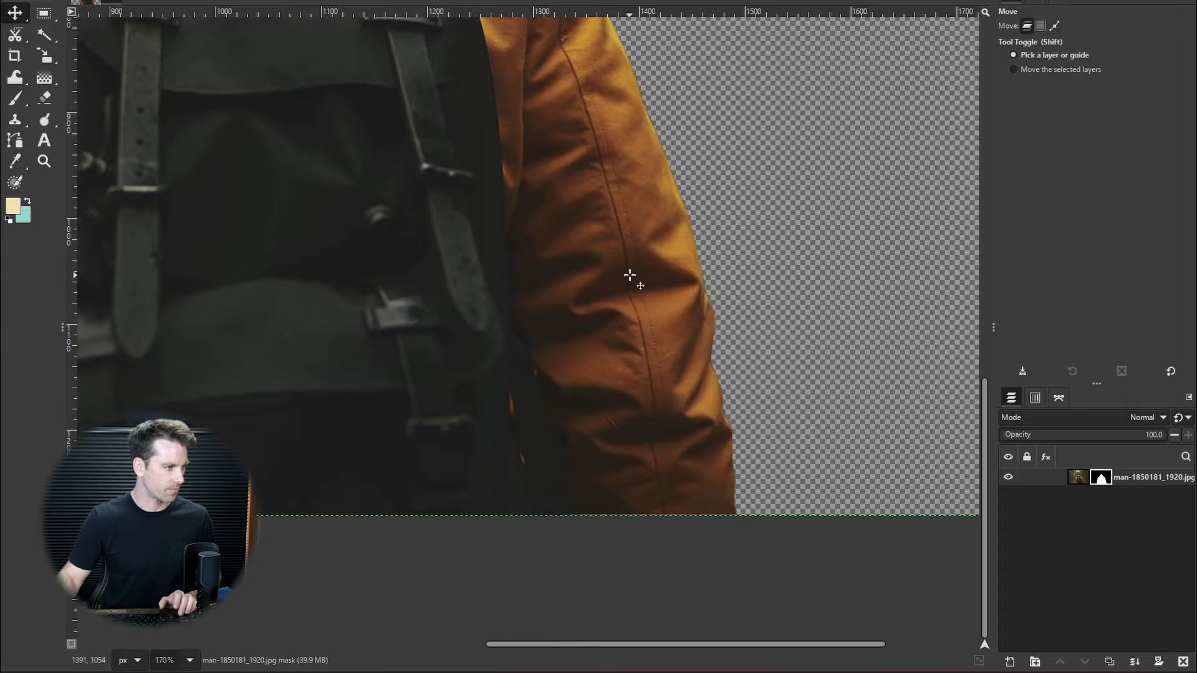
pyautogui.scroll(-2, 630, 275)
pyautogui.scroll(4, 686, 177)
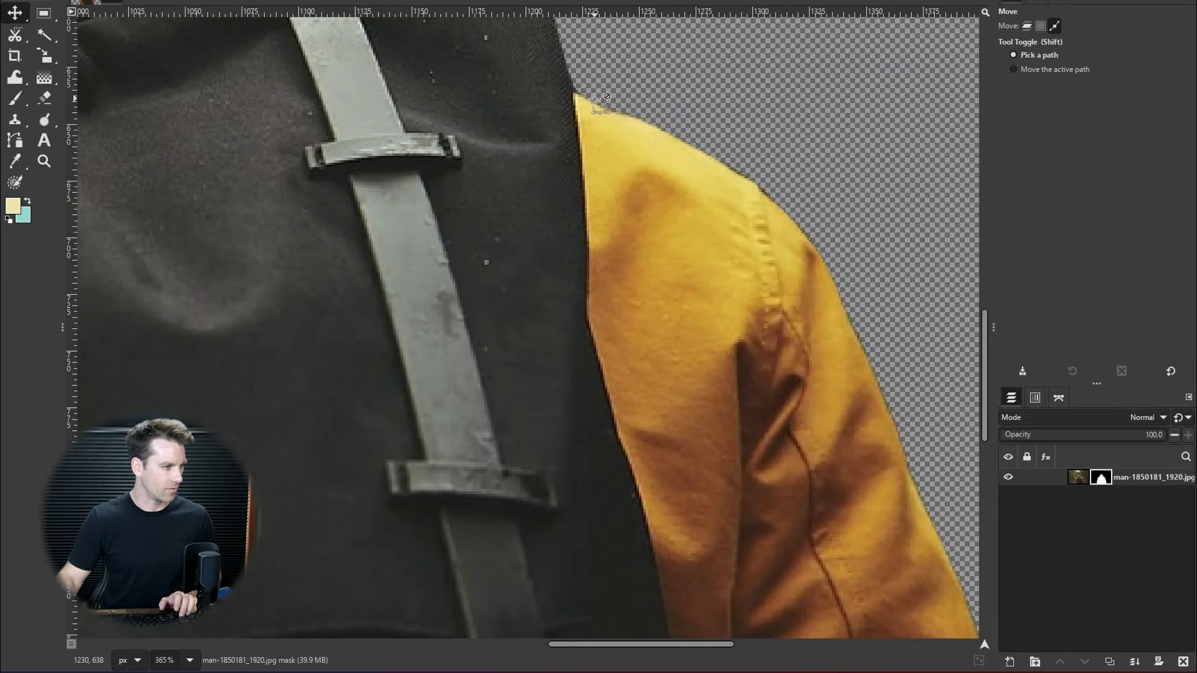
pyautogui.scroll(-3, 609, 120)
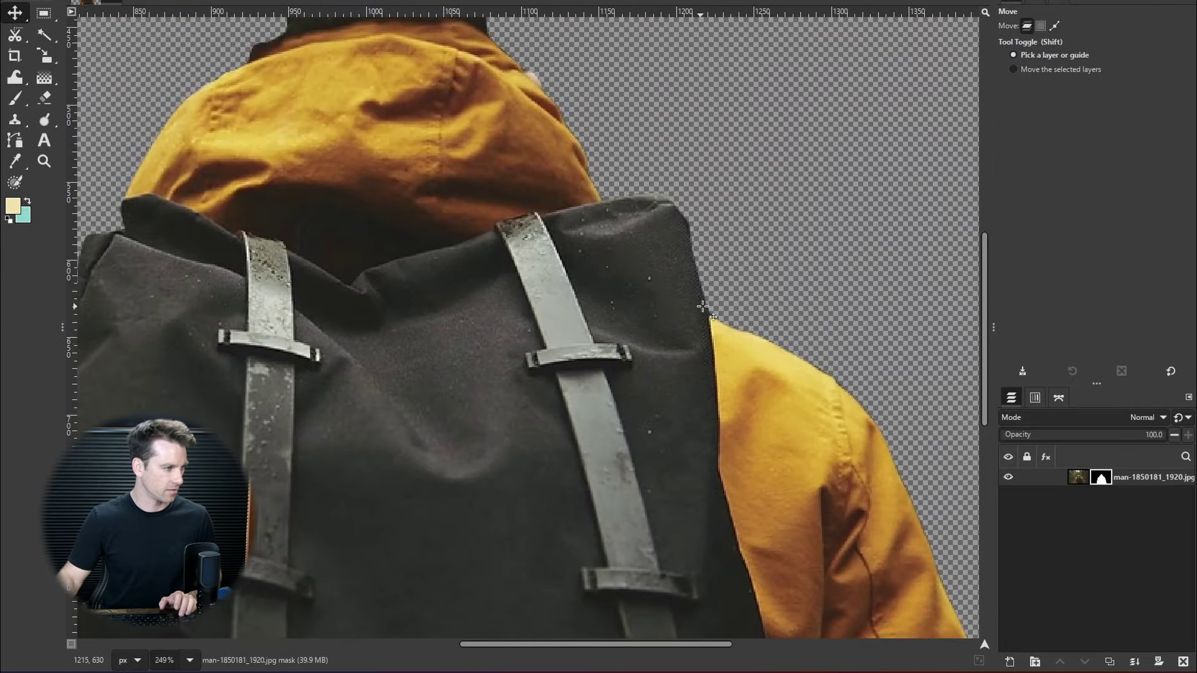
pyautogui.moveTo(567, 196); pyautogui.dragTo(671, 336)
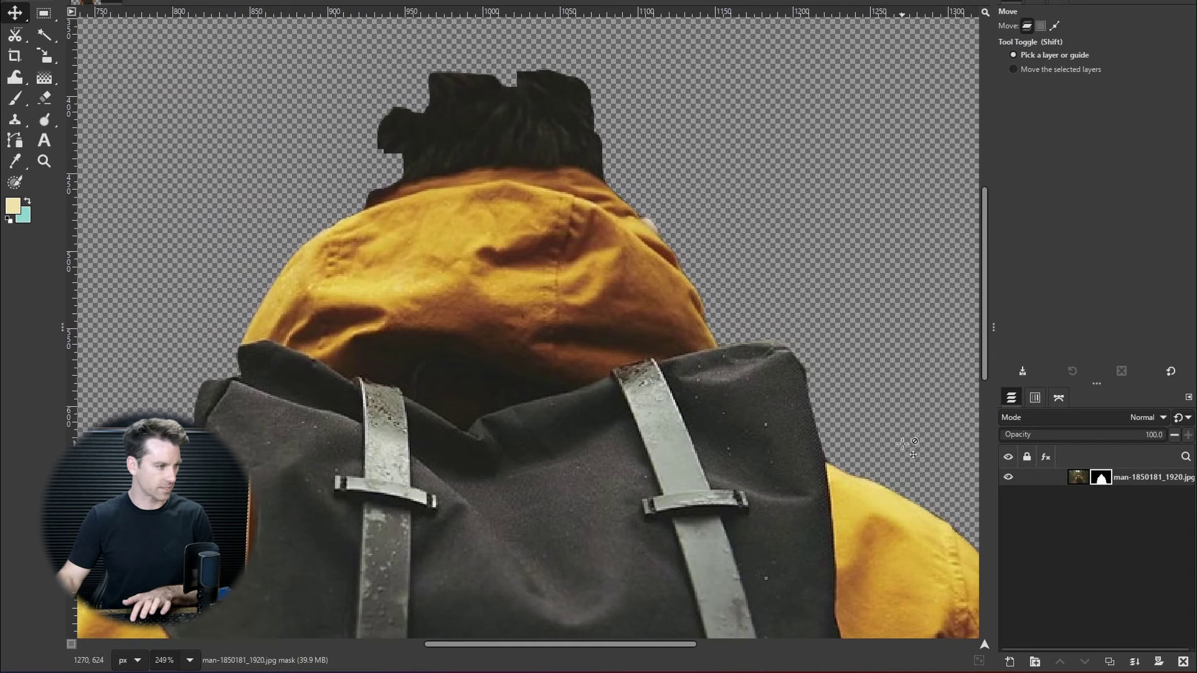
# Step: Set the Paintbrush to size 14 with default colours and paint out the whitish shoulder fringe
pyautogui.press('p')
pyautogui.scroll(5, 664, 214)
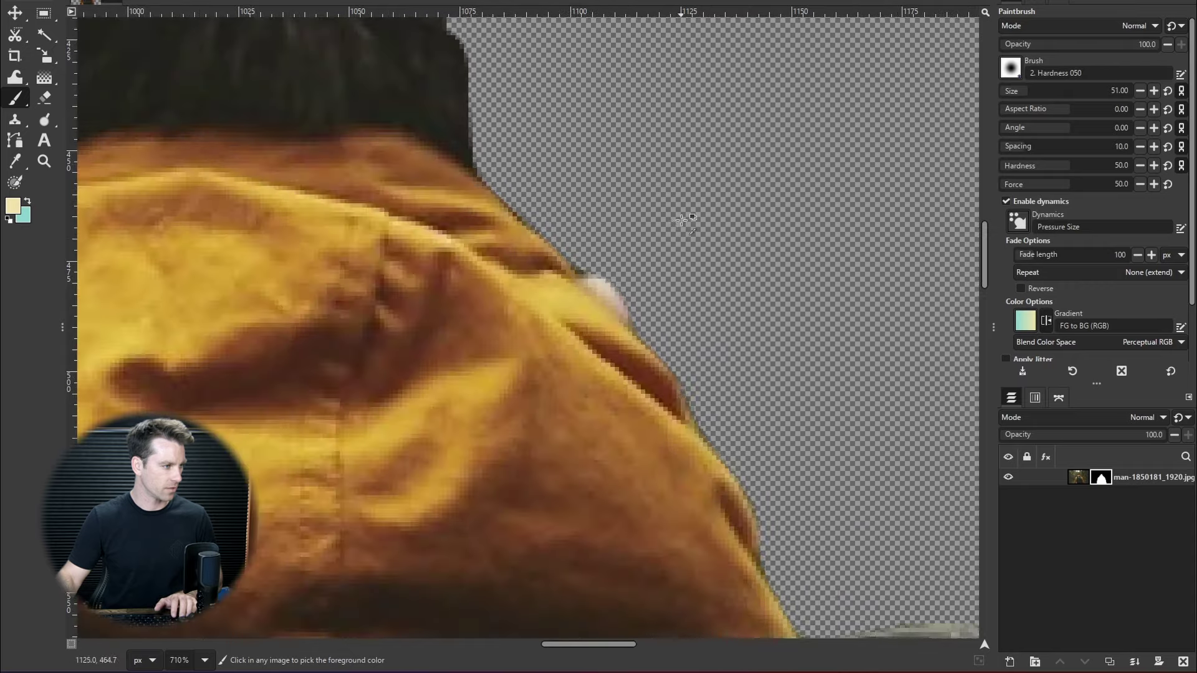
pyautogui.press('[')
pyautogui.press('[')
pyautogui.press('[')
pyautogui.press('[')
pyautogui.press('[')
pyautogui.press('[')
pyautogui.press('[')
pyautogui.press('[')
pyautogui.press('[')
pyautogui.press('[')
pyautogui.press('[')
pyautogui.press('[')
pyautogui.press('[')
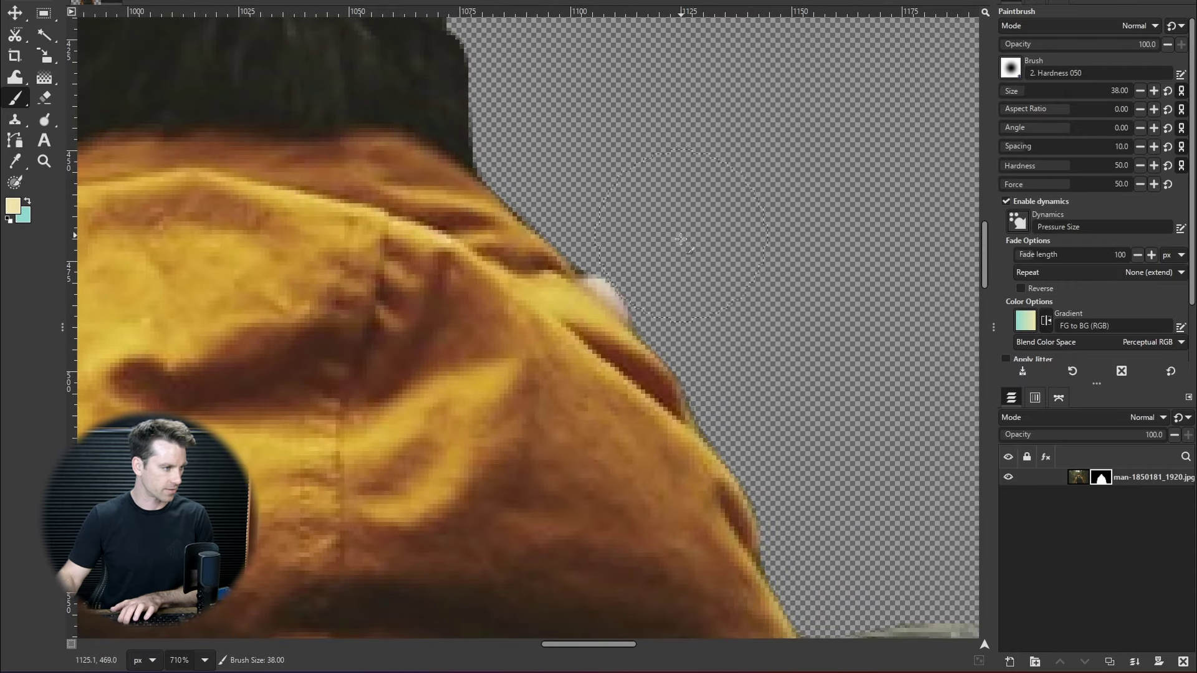
pyautogui.press('[')
pyautogui.press('[')
pyautogui.press('[')
pyautogui.press('[')
pyautogui.press('[')
pyautogui.press('[')
pyautogui.press('[')
pyautogui.press('[')
pyautogui.press('[')
pyautogui.press('[')
pyautogui.press('[')
pyautogui.press('[')
pyautogui.press('[')
pyautogui.press('[')
pyautogui.press('[')
pyautogui.press('[')
pyautogui.press('[')
pyautogui.press('[')
pyautogui.press('[')
pyautogui.press('[')
pyautogui.click(10, 219)
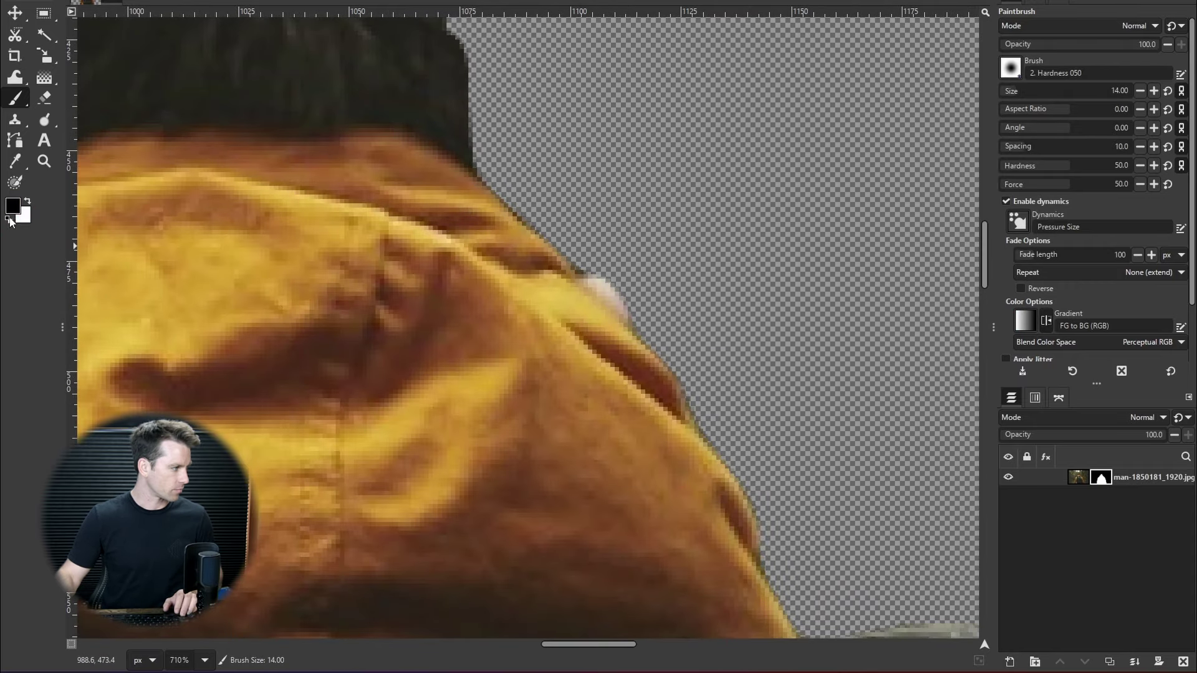
pyautogui.moveTo(609, 241)
pyautogui.mouseDown()
pyautogui.moveTo(623, 273)
pyautogui.moveTo(600, 256)
pyautogui.moveTo(662, 312)
pyautogui.mouseUp()
pyautogui.scroll(-5, 775, 366)
pyautogui.scroll(-5, 609, 131)
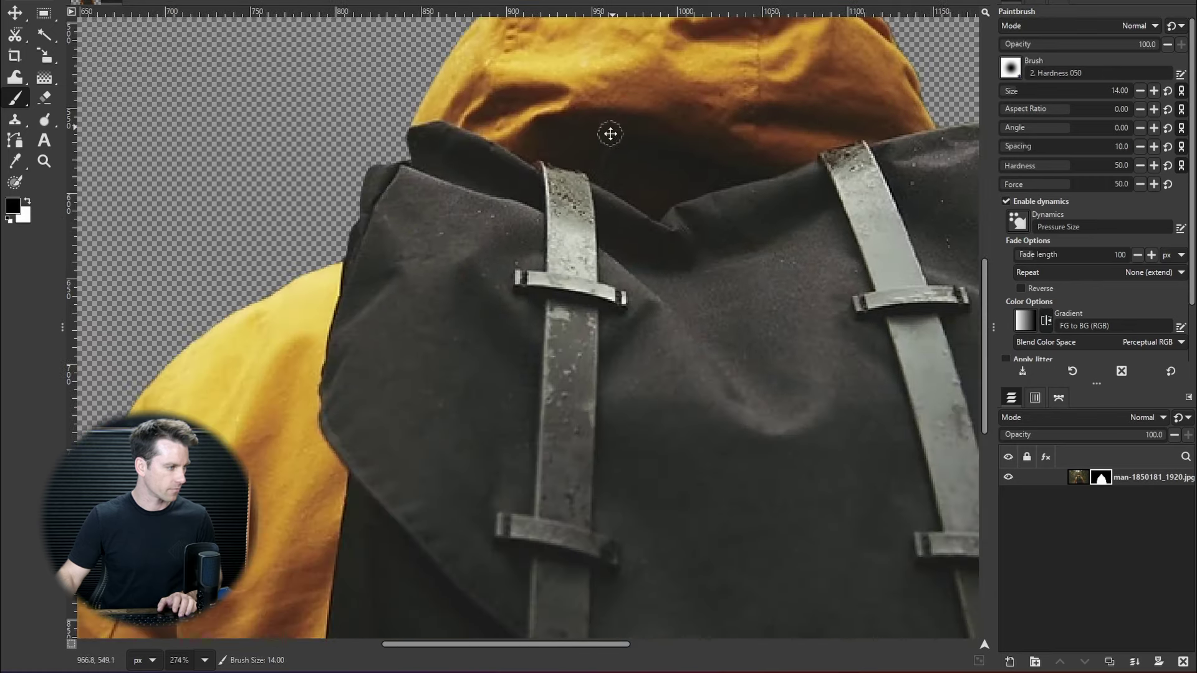
pyautogui.scroll(-2, 609, 131)
pyautogui.hscroll(-3, 586, 164)
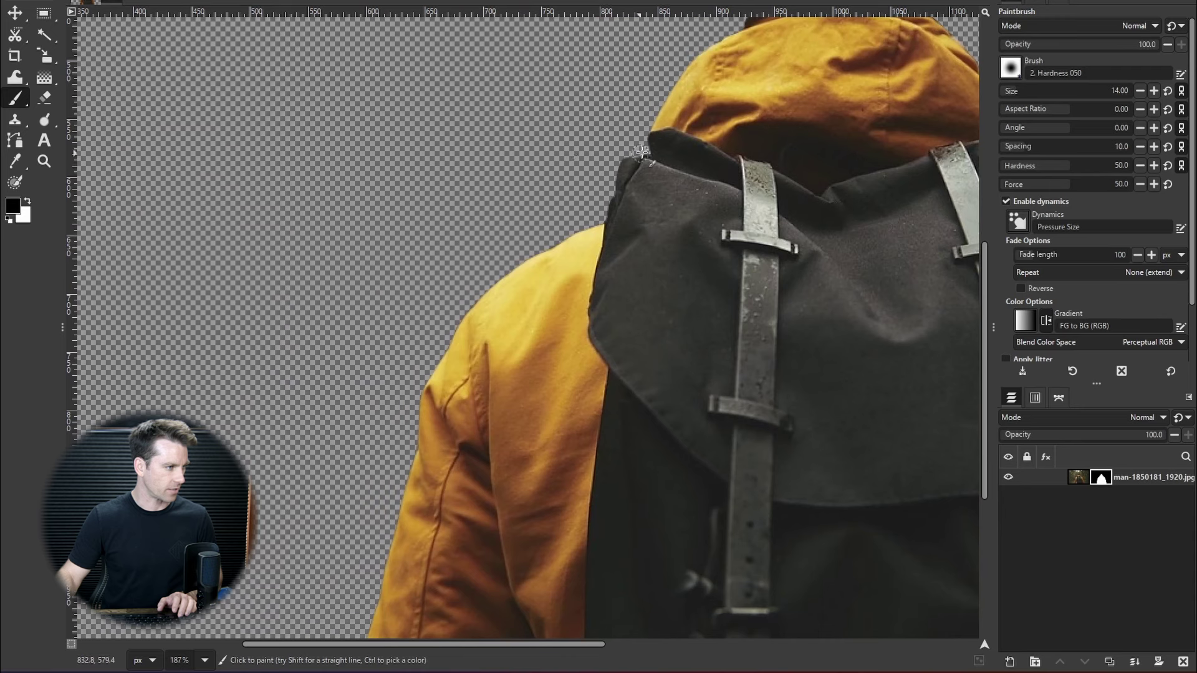
# Step: Paint black on the mask over the brown fringe along the backpack's top-left edge
pyautogui.press('x')
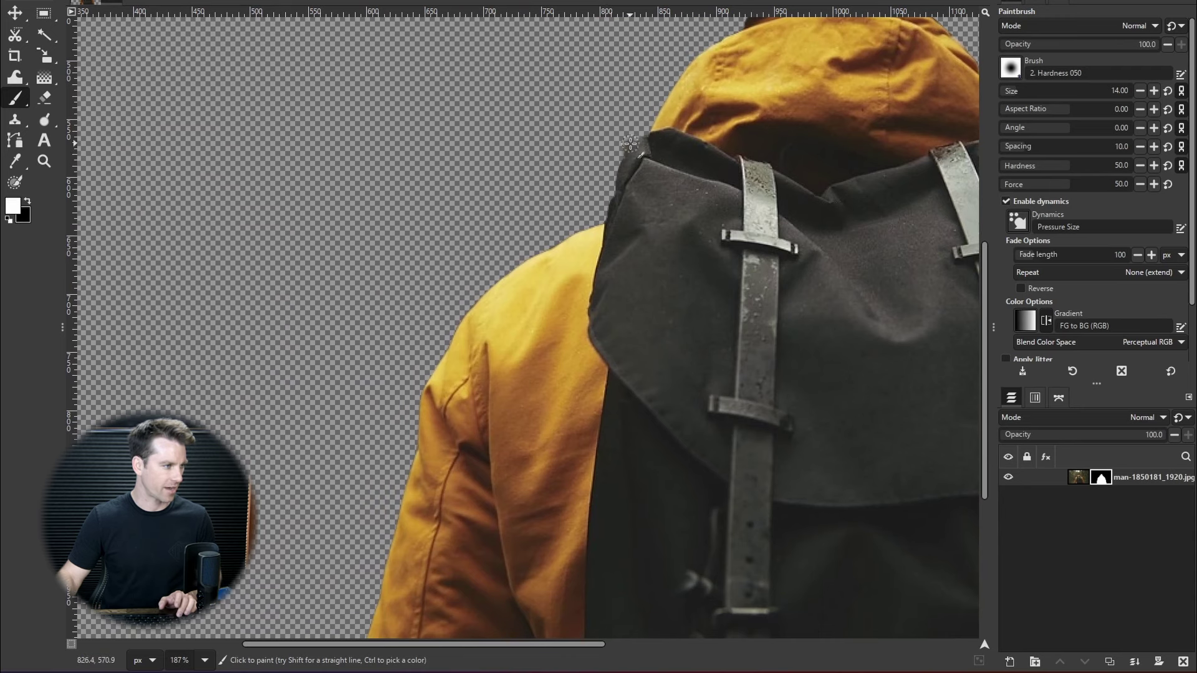
pyautogui.scroll(4, 639, 144)
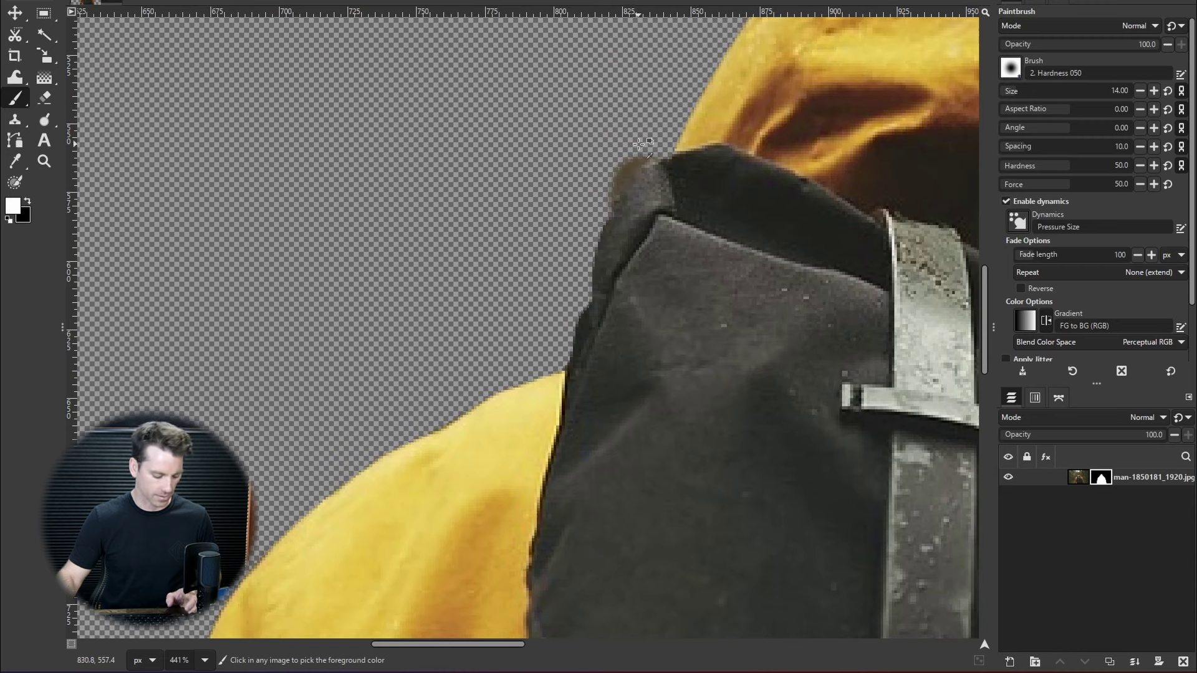
pyautogui.press('x')
pyautogui.moveTo(625, 162)
pyautogui.mouseDown()
pyautogui.moveTo(603, 196)
pyautogui.moveTo(622, 164)
pyautogui.mouseUp()
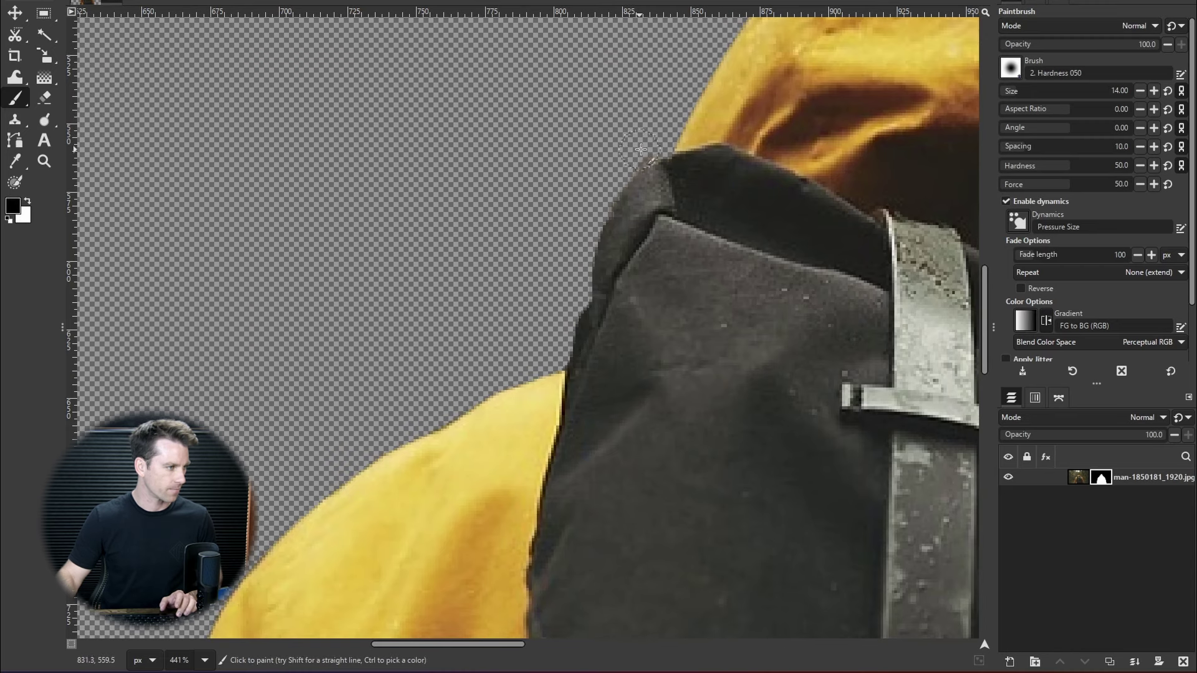
pyautogui.scroll(-5, 651, 131)
pyautogui.scroll(2, 715, 101)
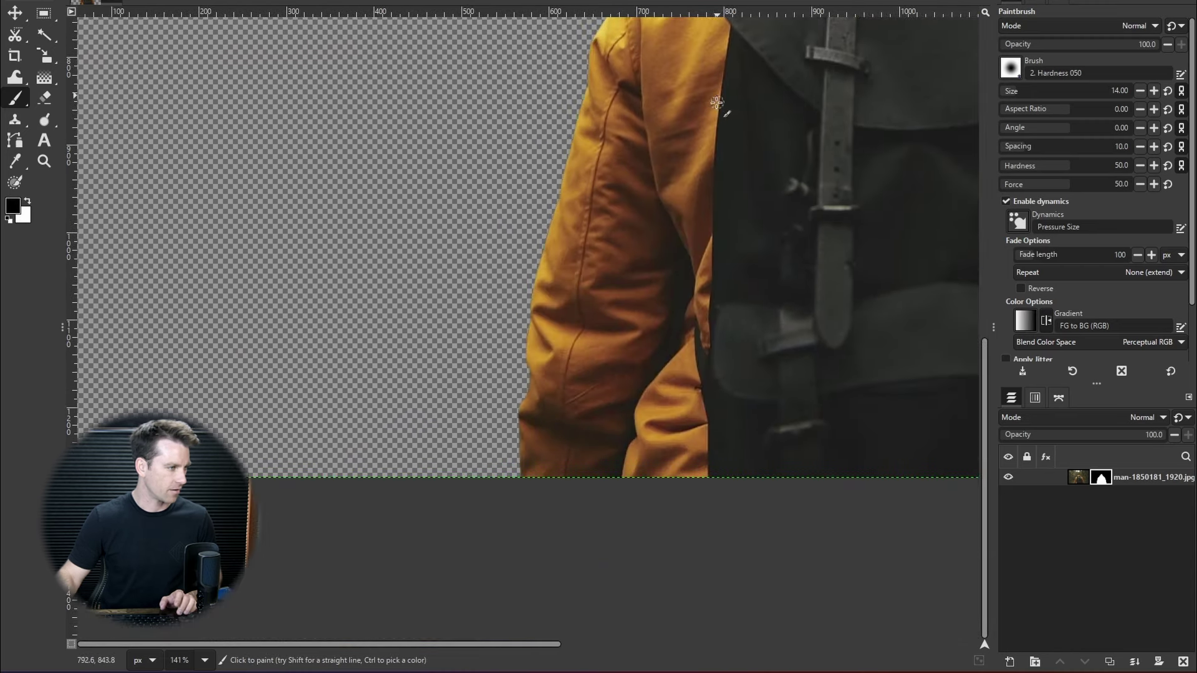
pyautogui.scroll(3, 497, 360)
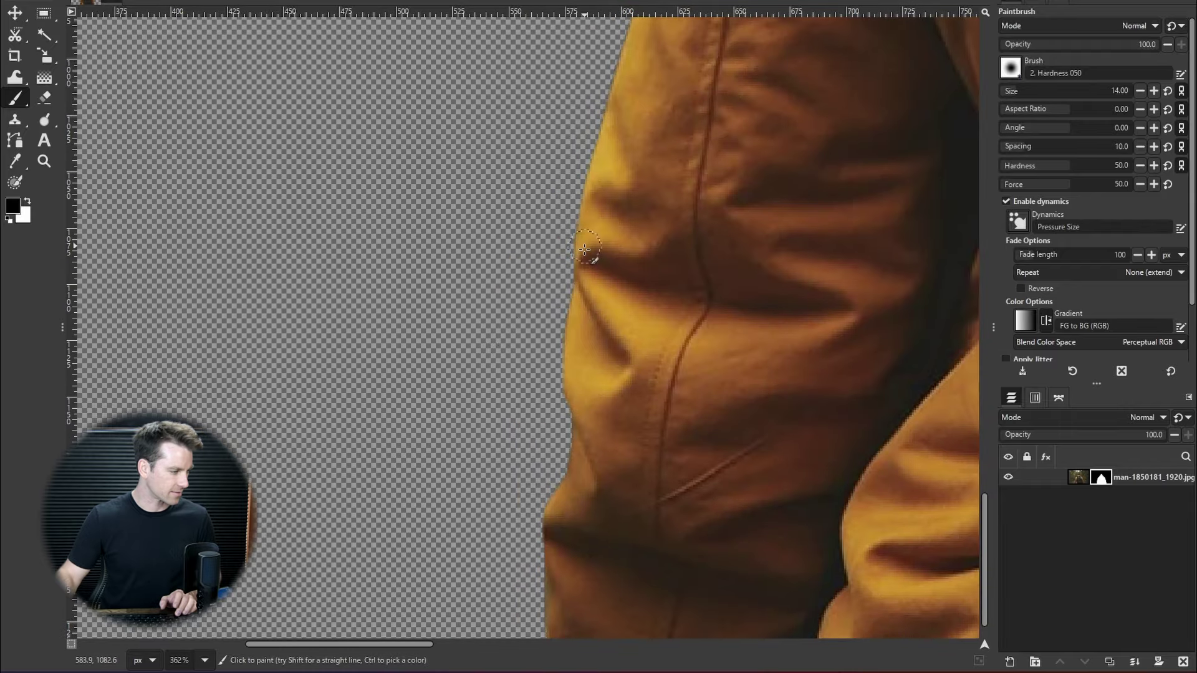
pyautogui.scroll(-5, 620, 350)
pyautogui.hscroll(-1, 620, 351)
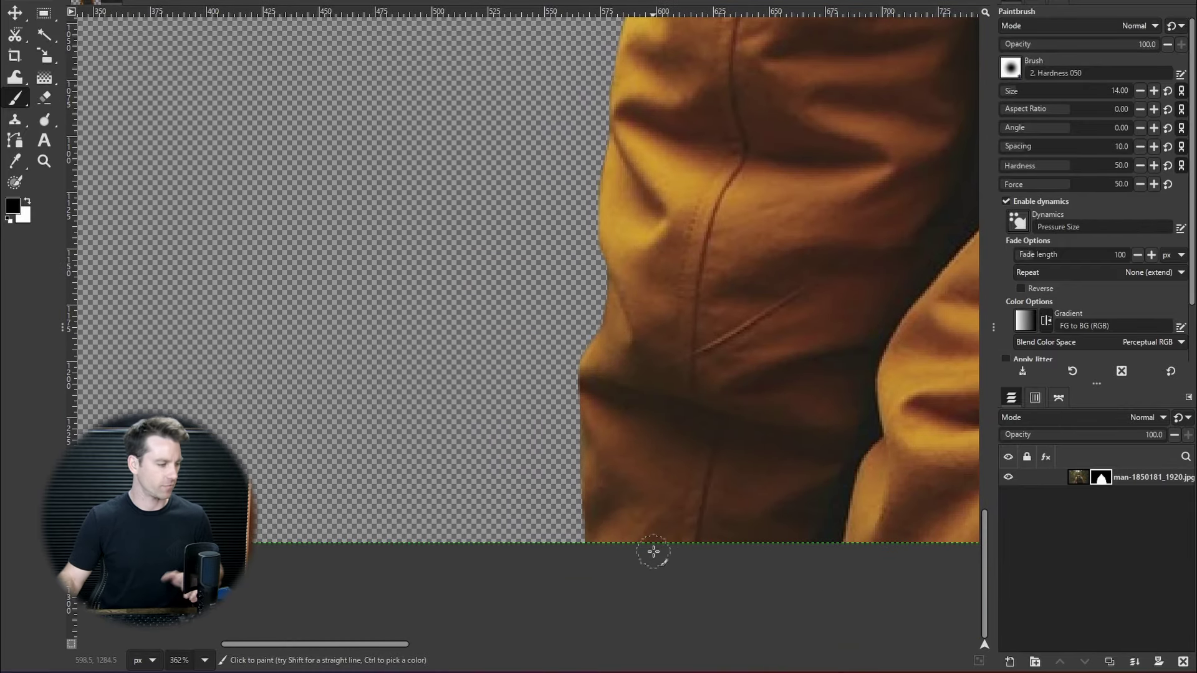
pyautogui.scroll(-3, 746, 306)
pyautogui.scroll(-1, 745, 271)
pyautogui.scroll(5, 689, 294)
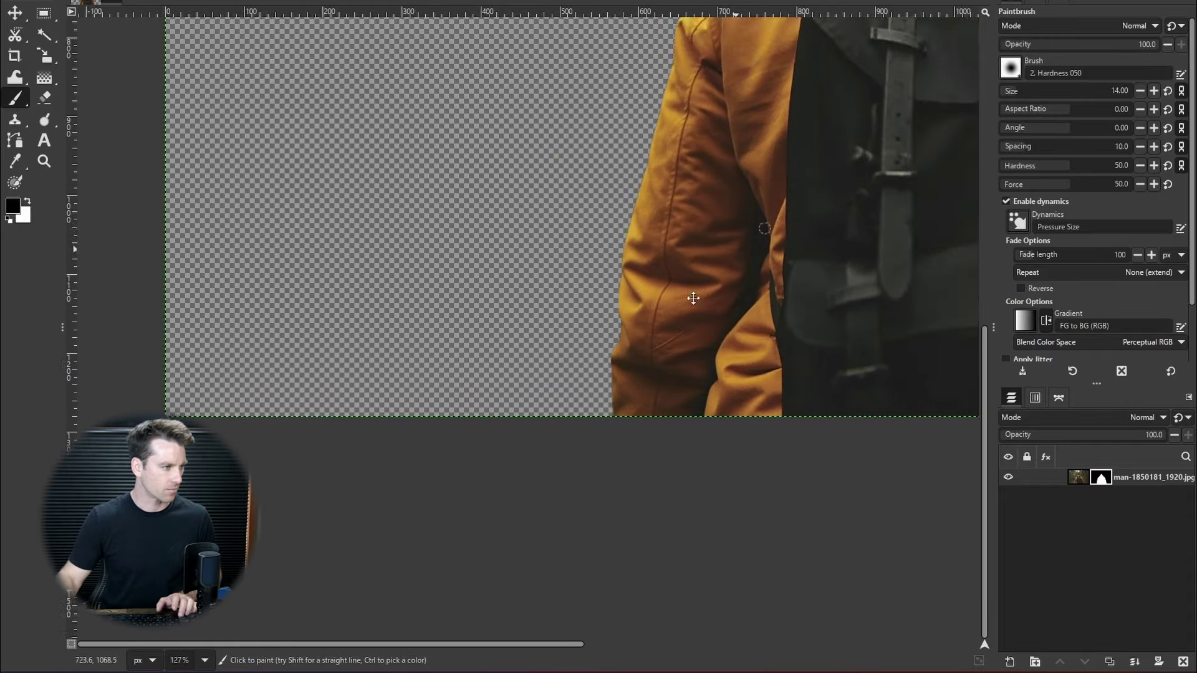
pyautogui.hscroll(2, 690, 294)
pyautogui.scroll(5, 605, 260)
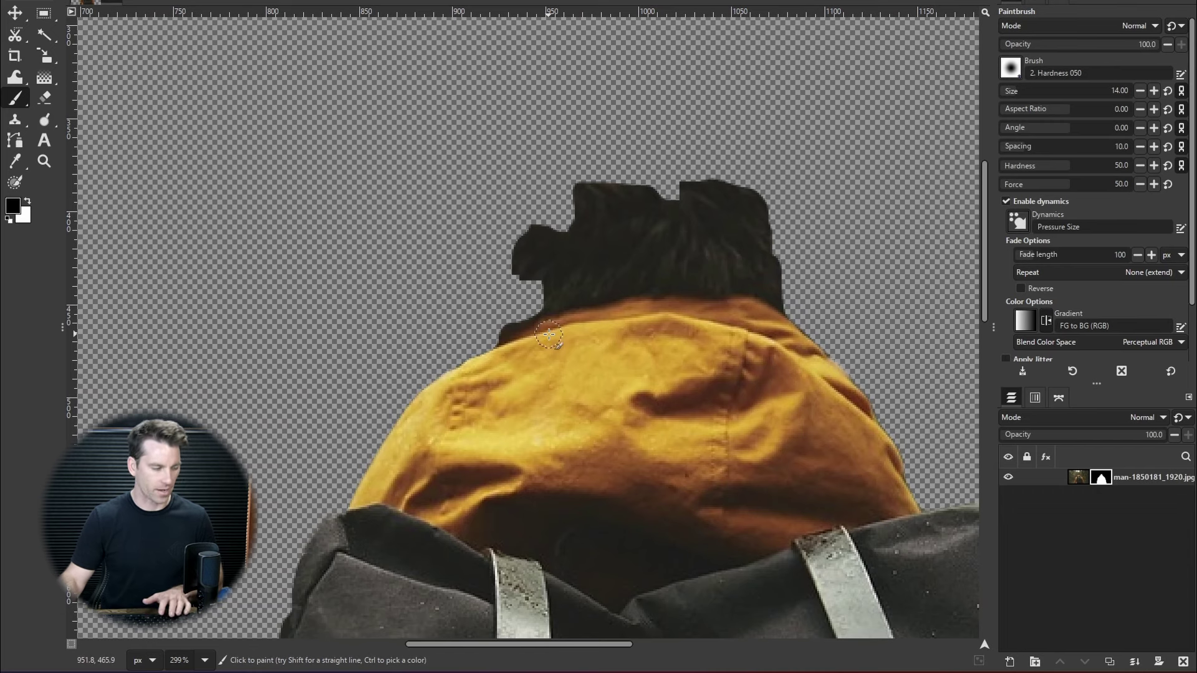
pyautogui.scroll(-5, 549, 335)
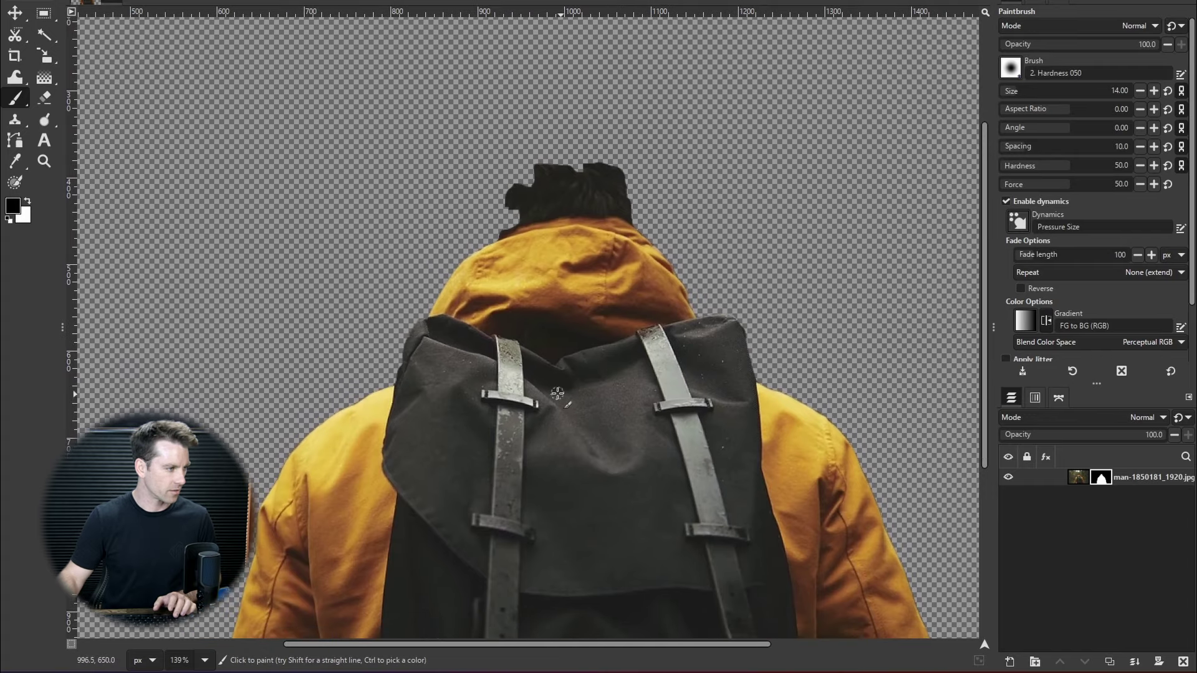